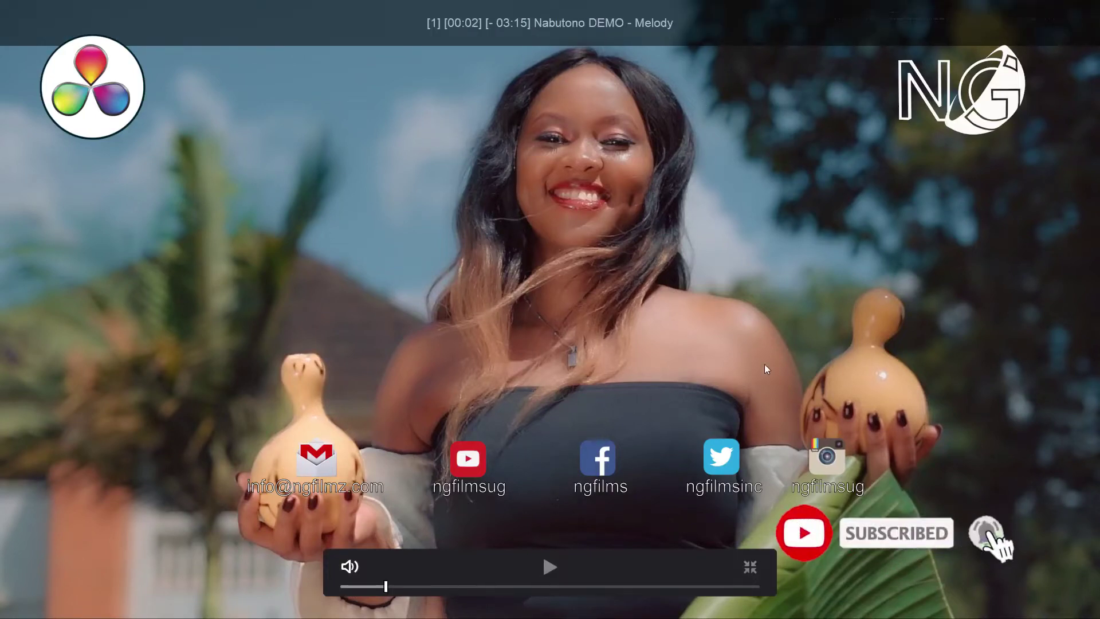
Step: Scrub the full-screen Cinema Viewer back to an earlier moment of the music-video clip
left_click_drag(545, 586, 395, 587)
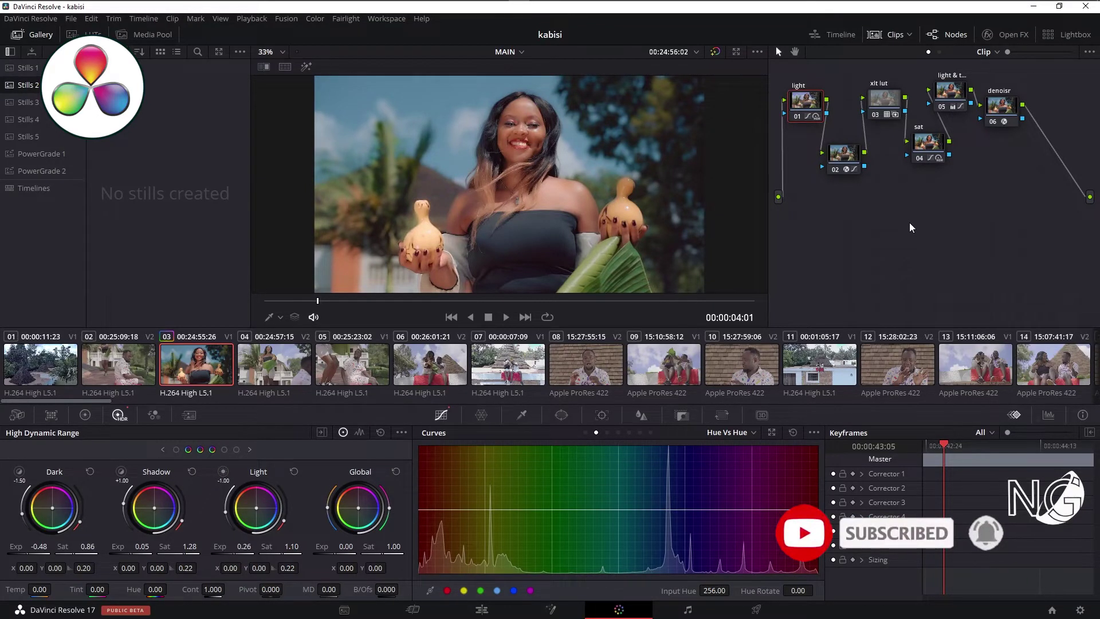
Step: Link node 01's output into node 02, compare node 01 on/off, and disable xlt lut node 03
left_click(848, 152)
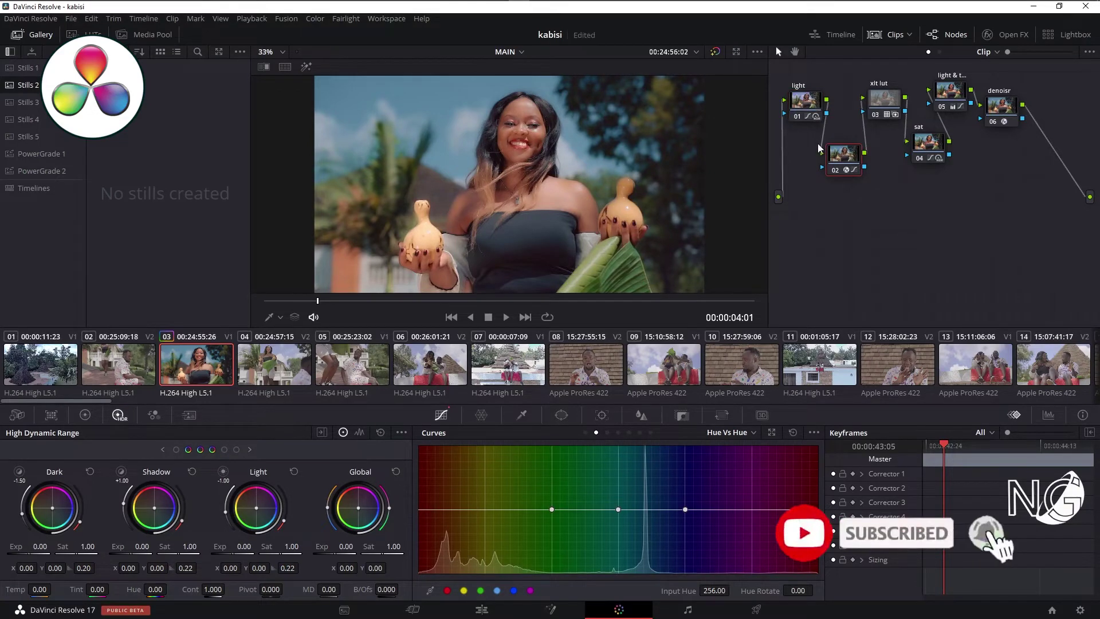
left_click_drag(817, 143, 820, 148)
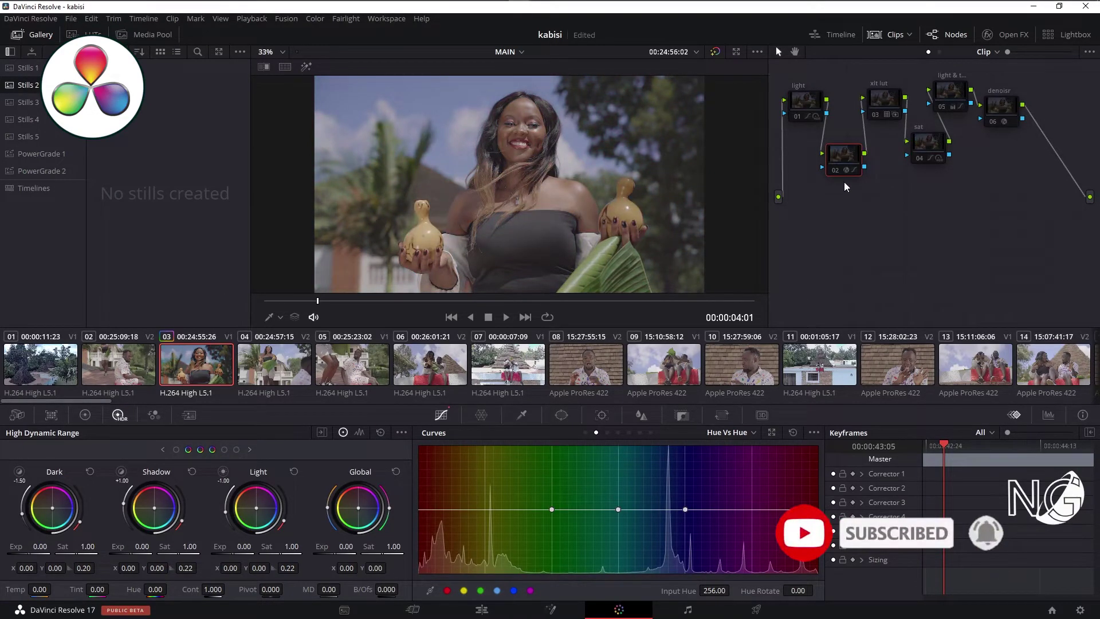
left_click(796, 116)
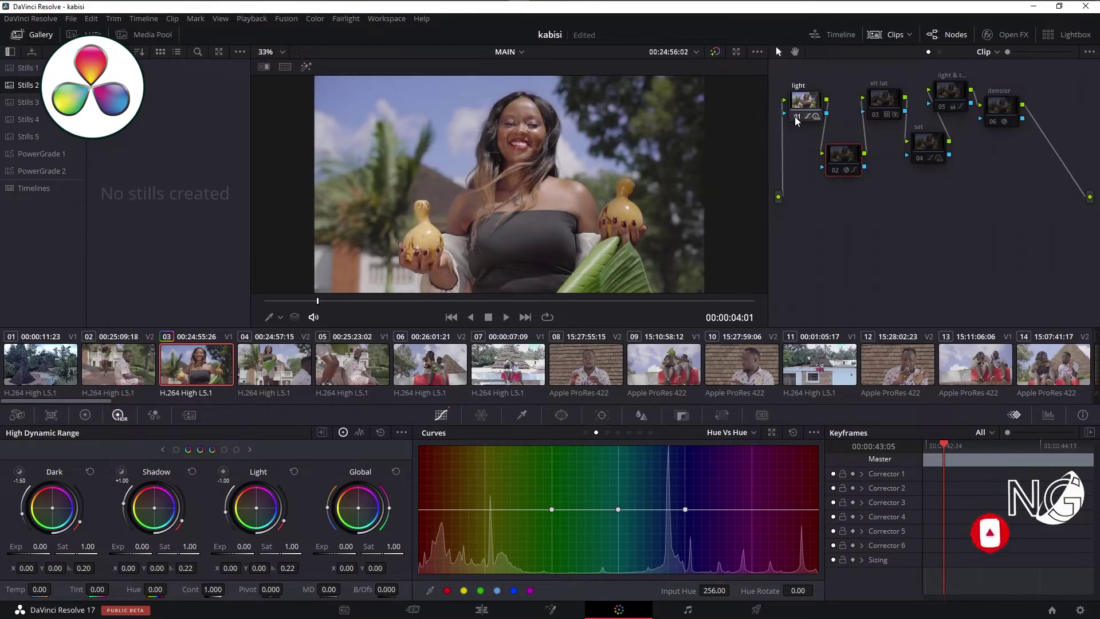
left_click(797, 116)
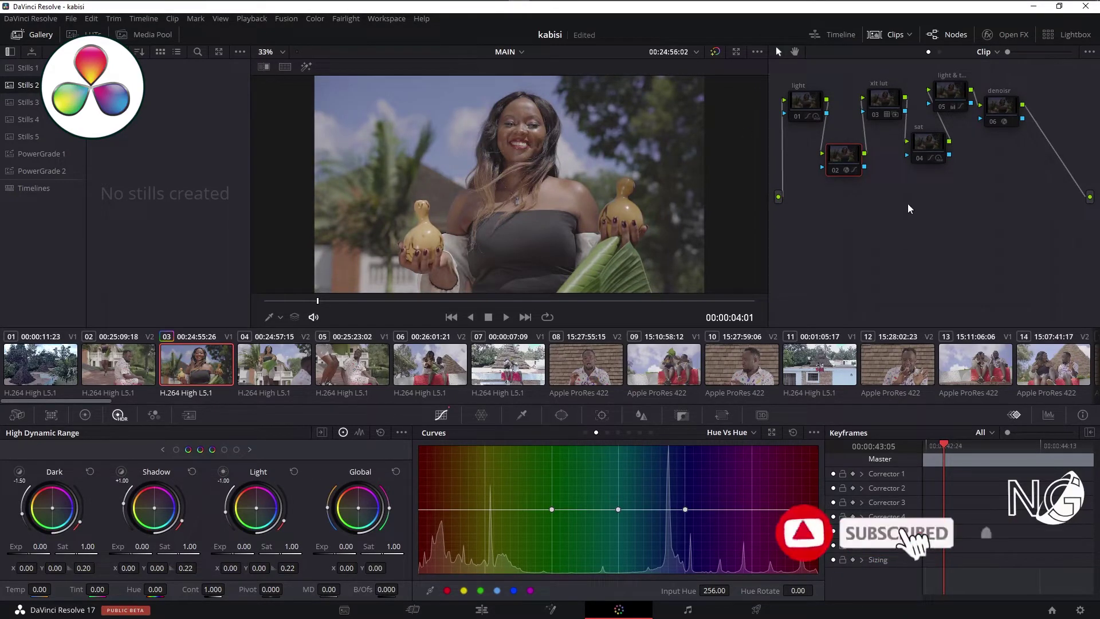
key("ctrl+d")
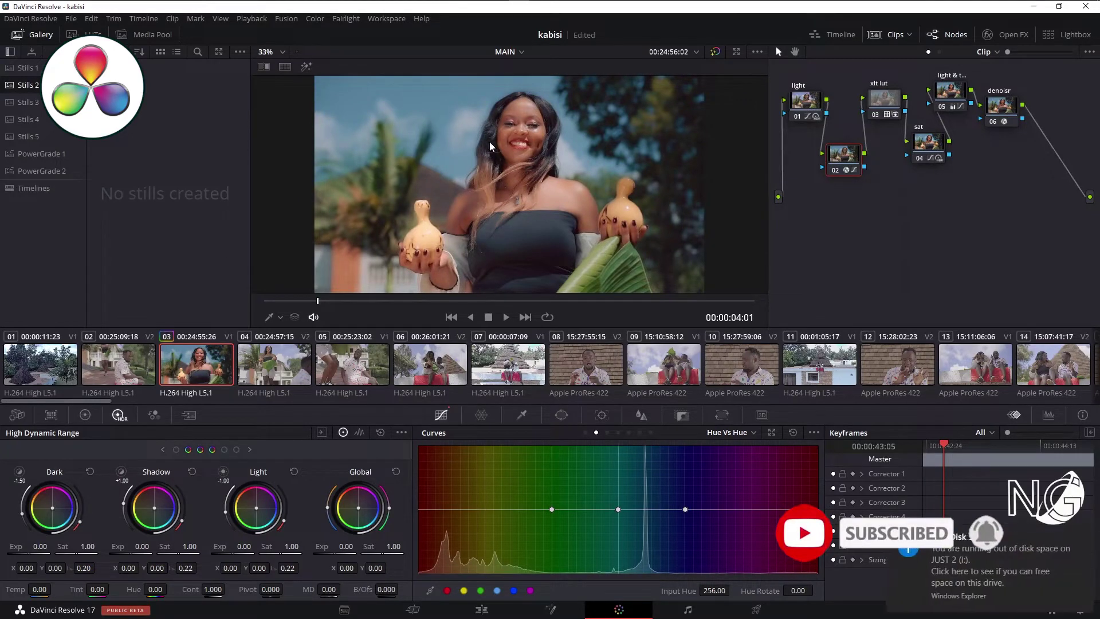
Step: Save the project and play the graded clip full-screen in the Cinema Viewer
key("ctrl+s")
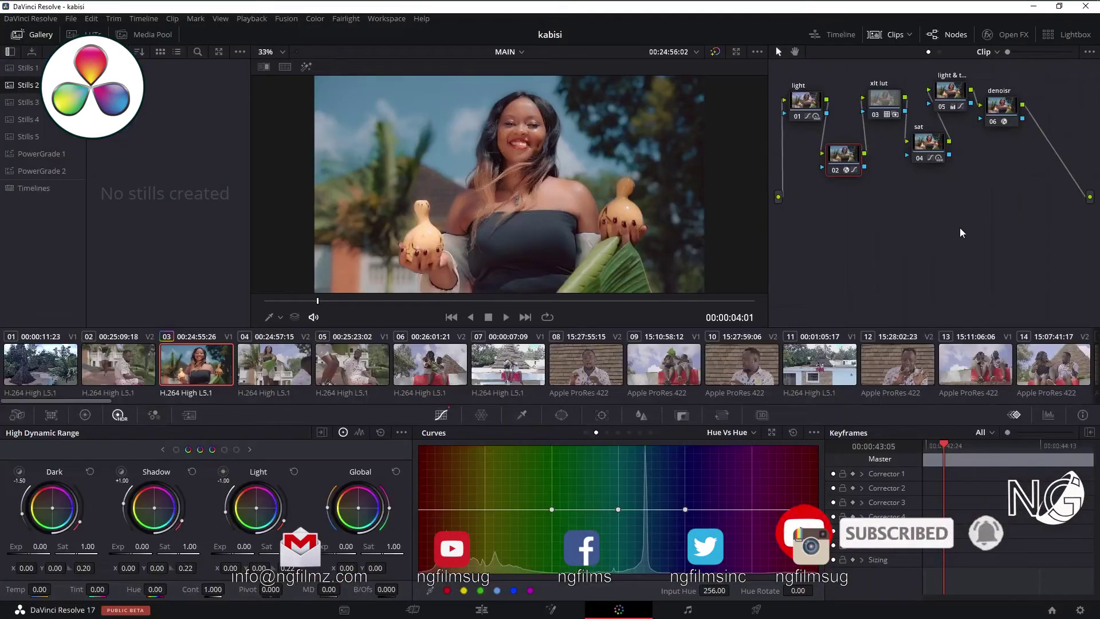
key("alt+f")
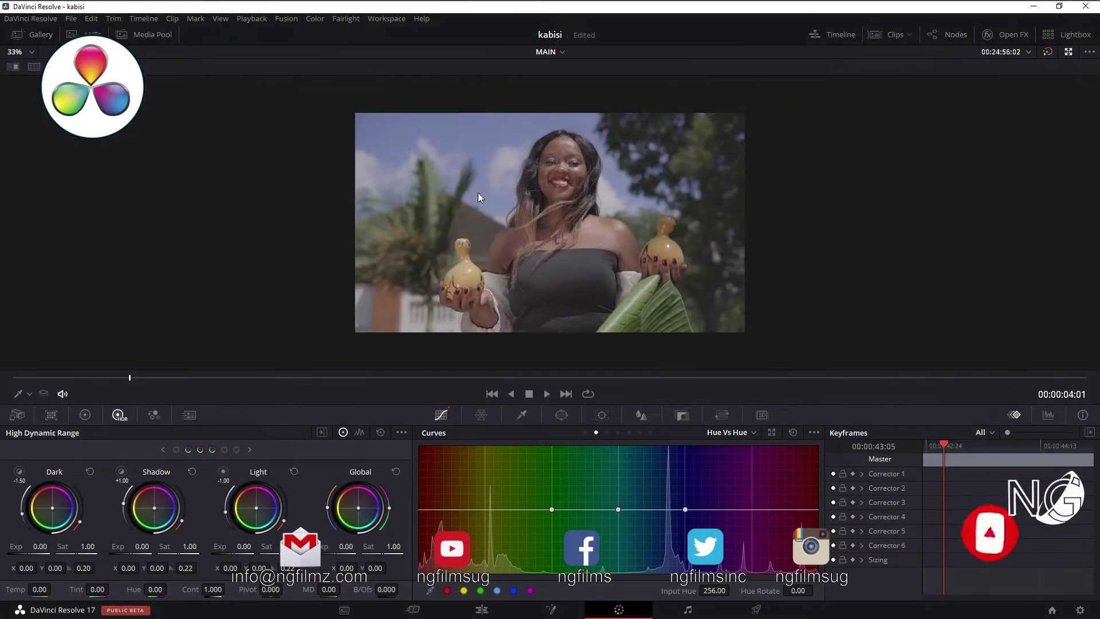
key("alt+f")
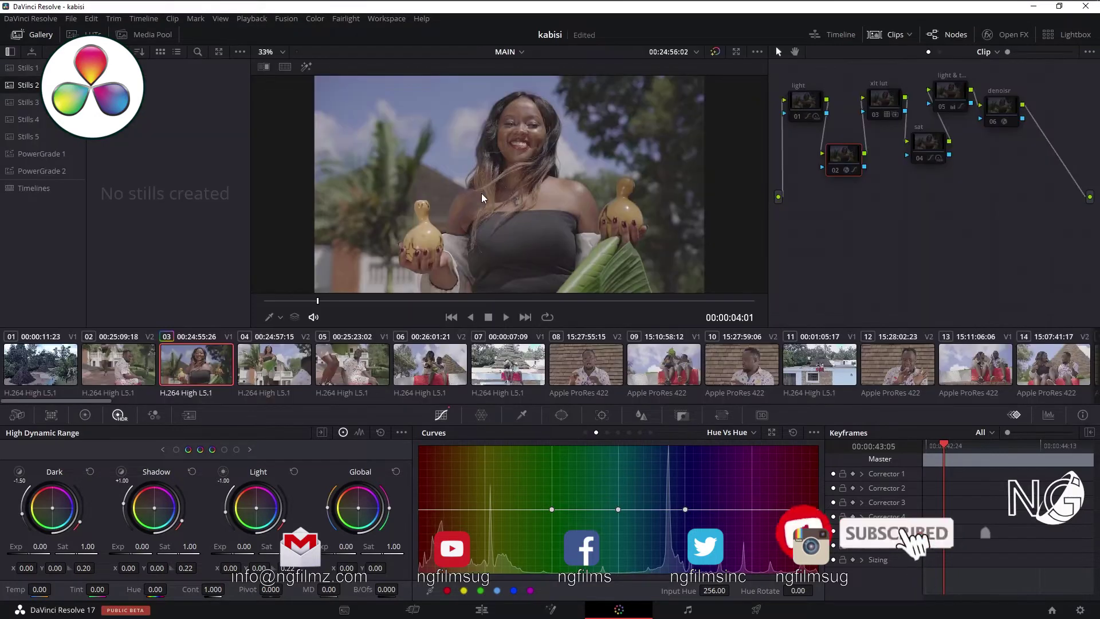
key("ctrl+f")
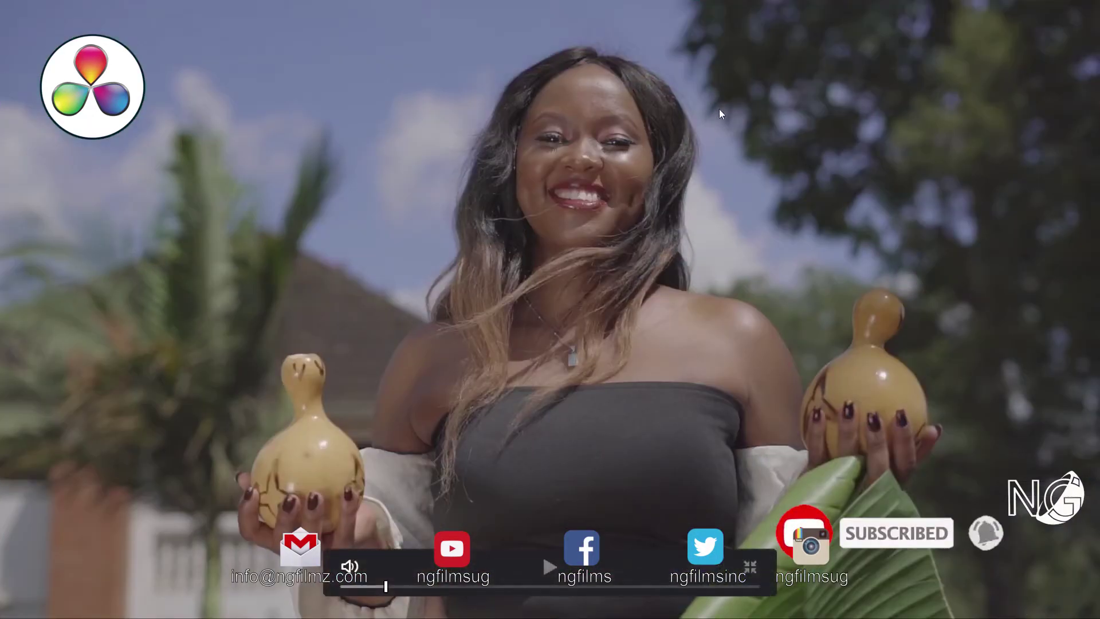
Step: Scrub the full-screen clip back and forth to land on an earlier moment
mouse_move(451, 585)
left_mouse_down()
mouse_move(395, 585)
mouse_move(595, 597)
left_mouse_up()
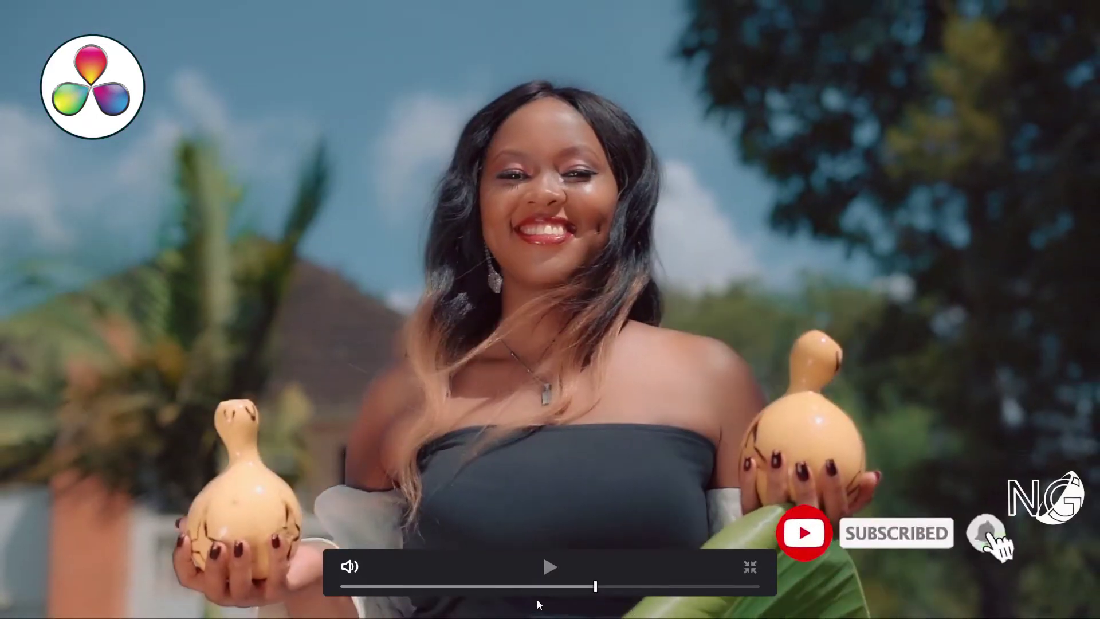
left_click_drag(449, 594, 422, 593)
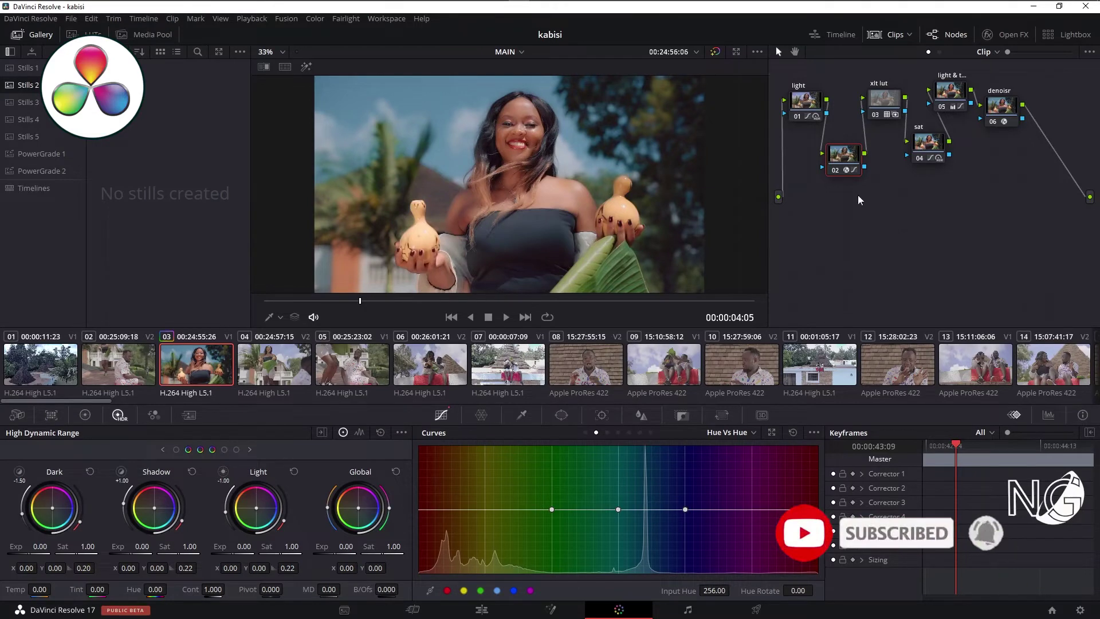
Step: Compare the grade by toggling node 02 and bypassing the whole grade with Alt+D
left_click(839, 167)
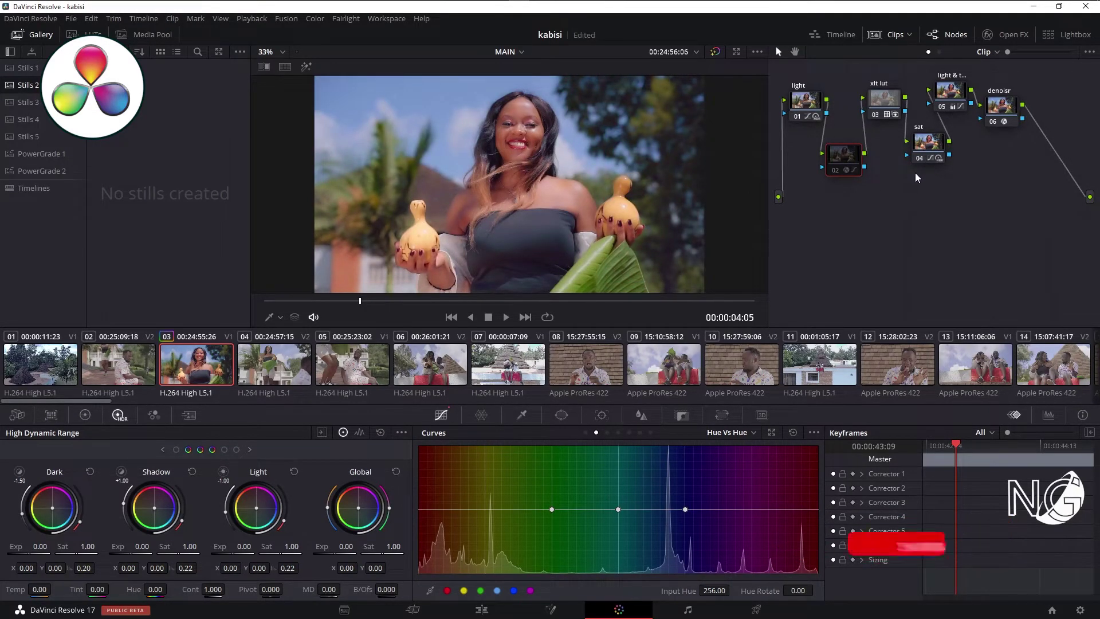
key("ctrl+d")
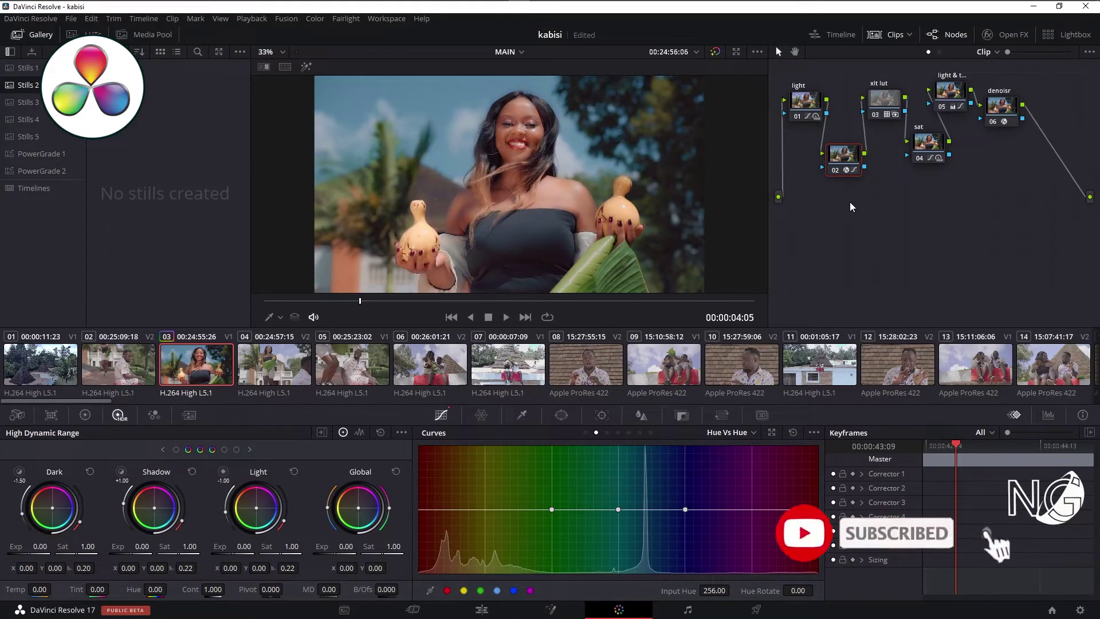
key("alt+d")
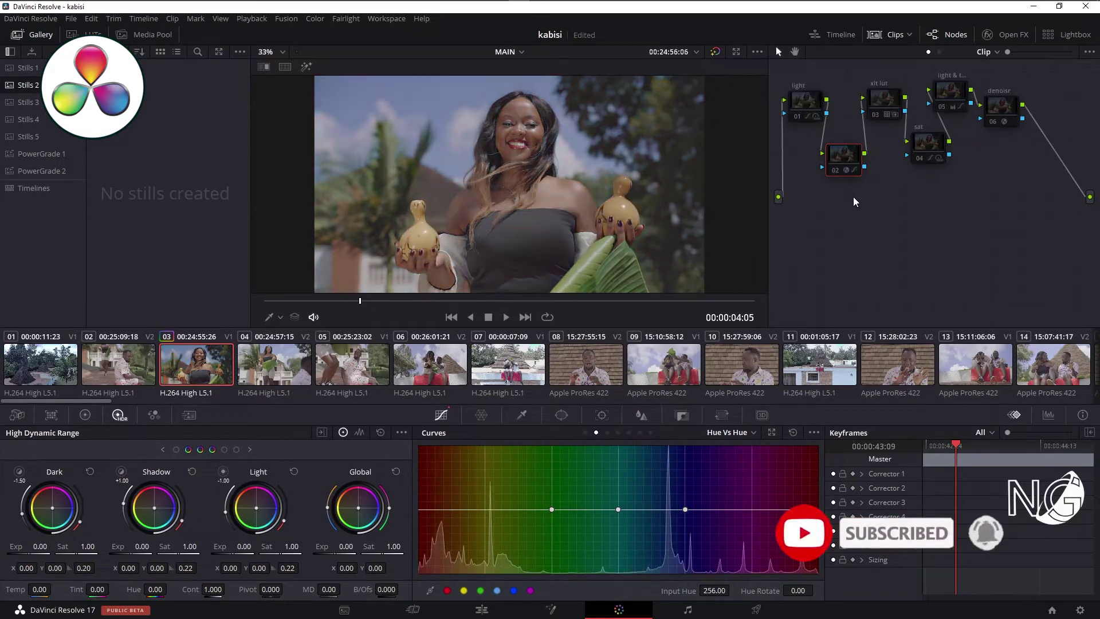
Step: Toggle node 01 'light' off and back on, and display its Custom curves
left_click(796, 117)
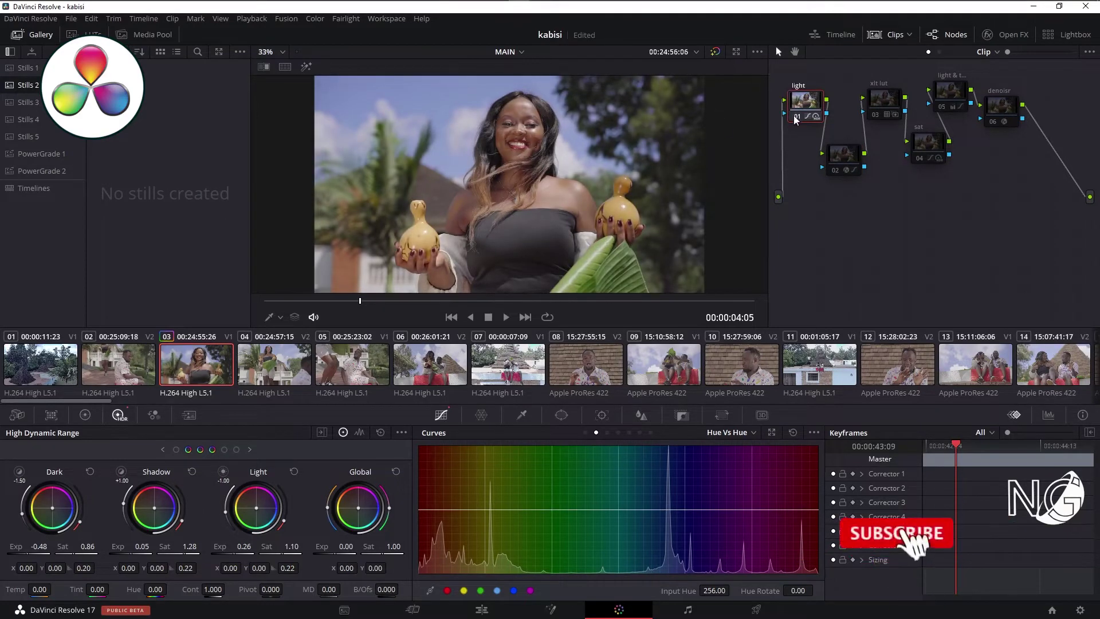
left_click(796, 116)
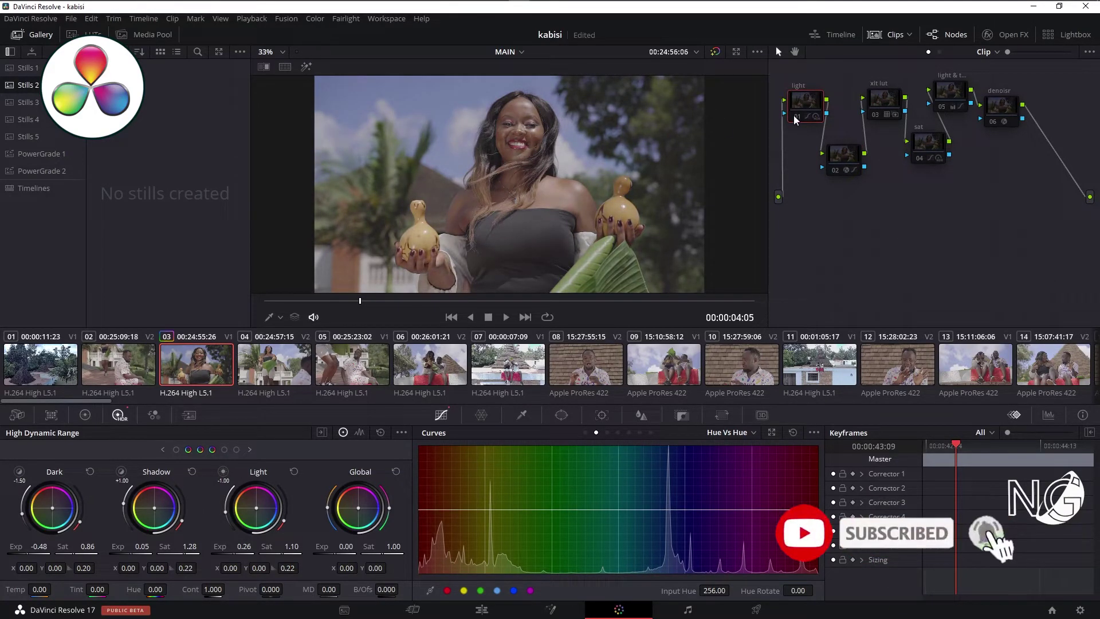
left_click(795, 117)
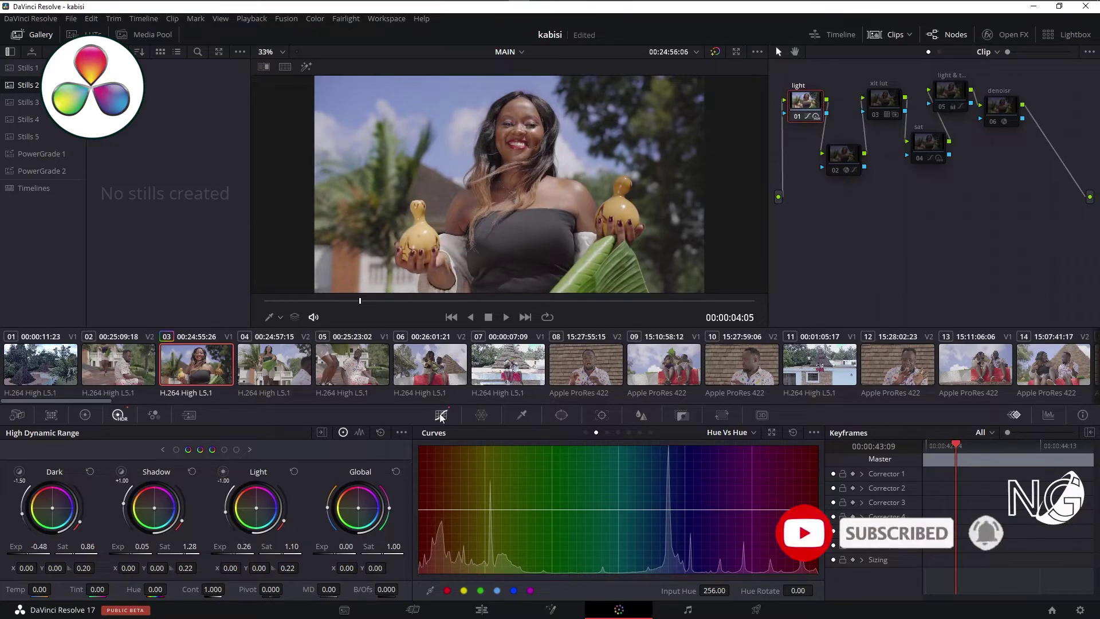
left_click(584, 433)
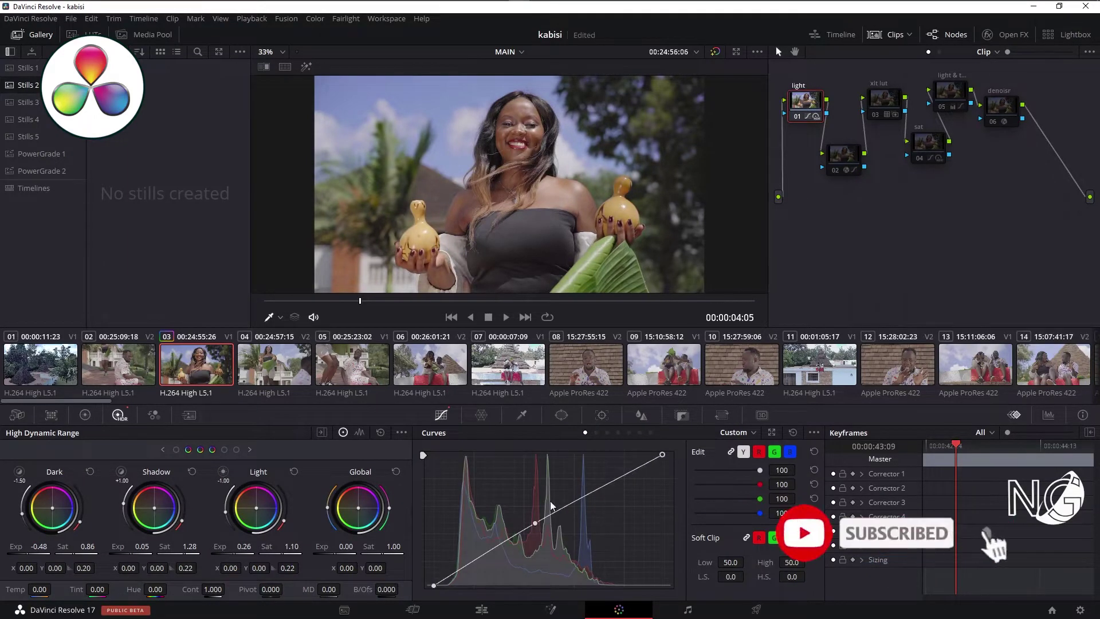
Step: Compare node 01 on and off, and flip between the Primaries and HDR wheels
left_click(797, 118)
left_click(798, 118)
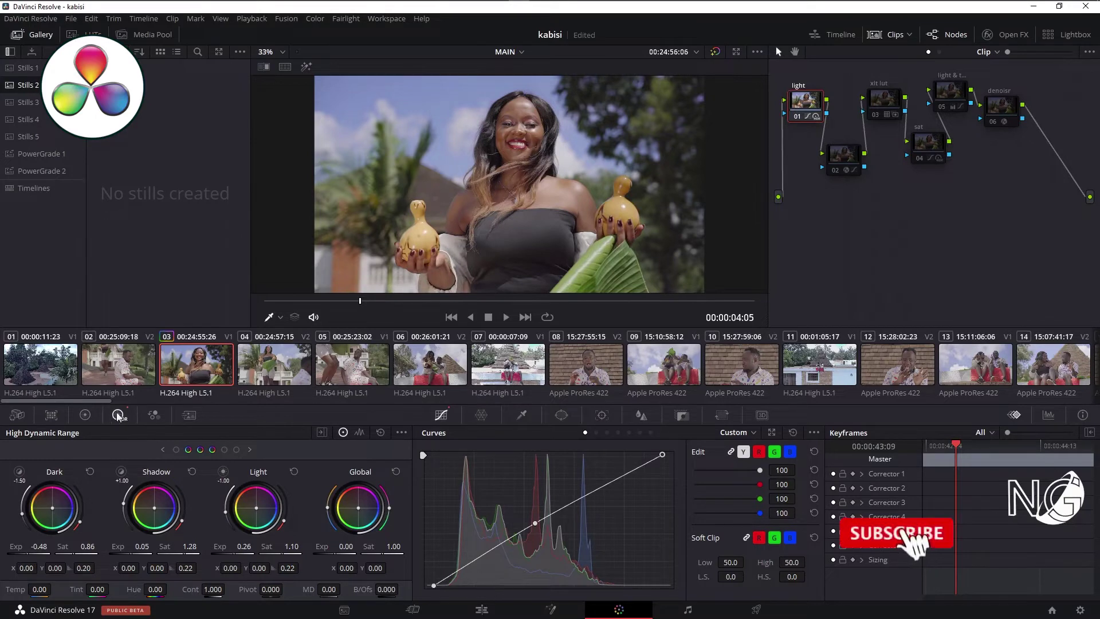
left_click(91, 416)
left_click(117, 414)
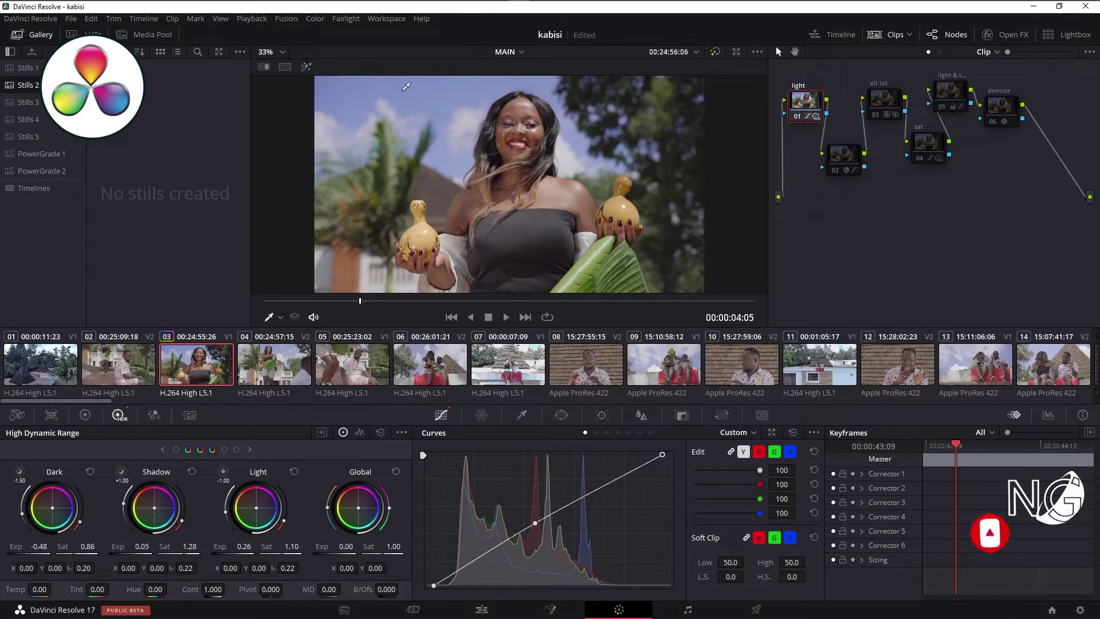
Step: Toggle node 01 once more and select node 02 to show its curves and HDR settings
left_click(280, 318)
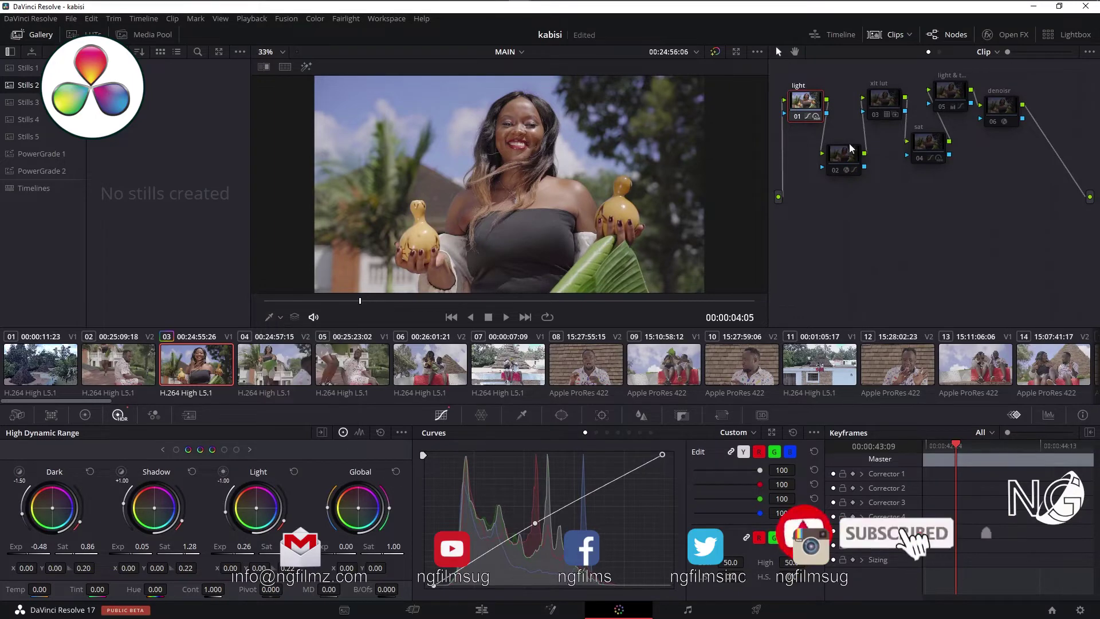
left_click(798, 115)
left_click(797, 115)
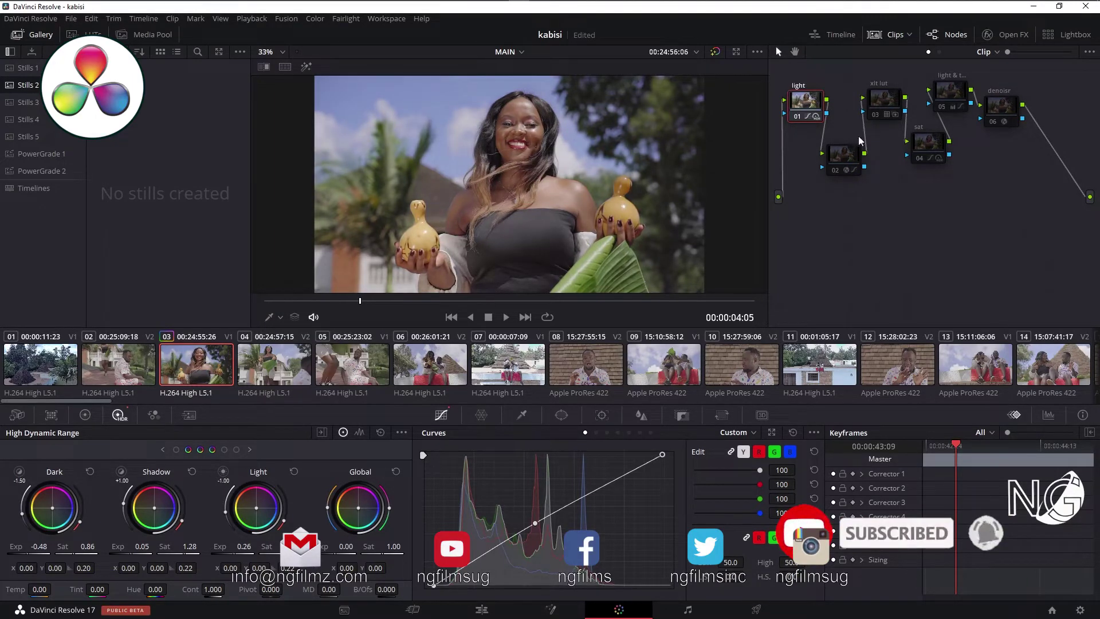
left_click(834, 168)
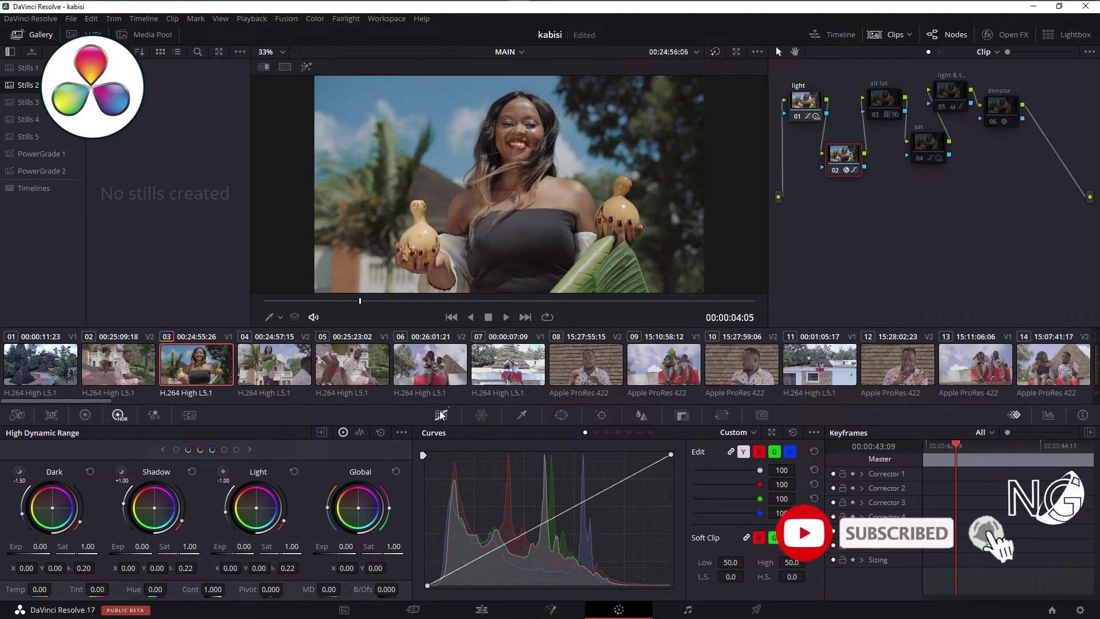
Step: Page node 02's curves to Hue Vs Lum and open its 3D LUT Creator plug-in settings
left_click(596, 432)
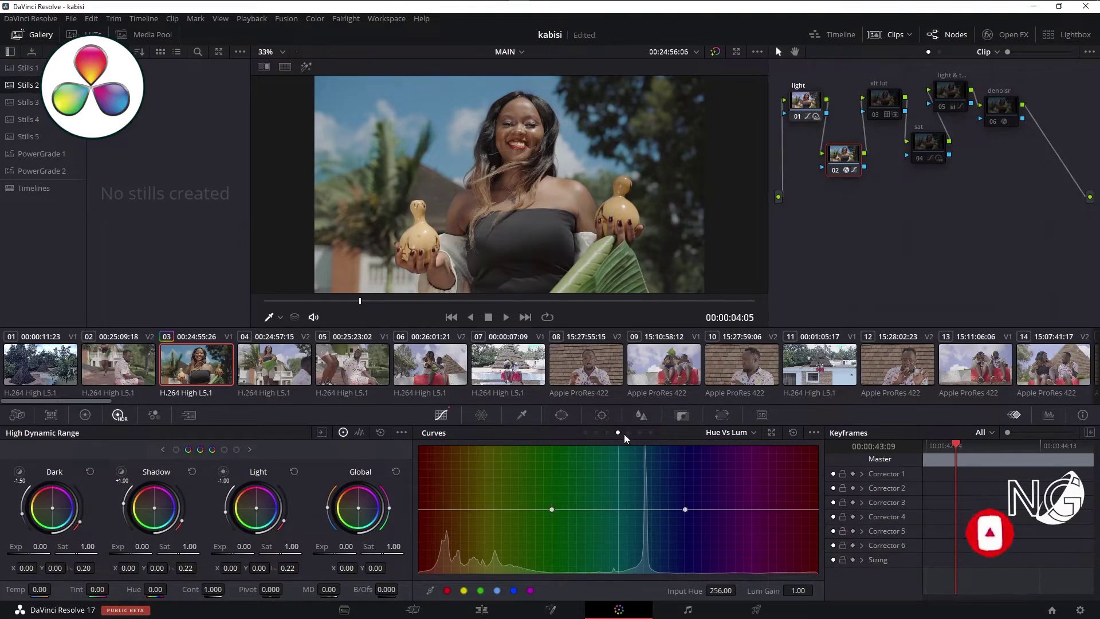
left_click(628, 433)
left_click(640, 432)
left_click(618, 432)
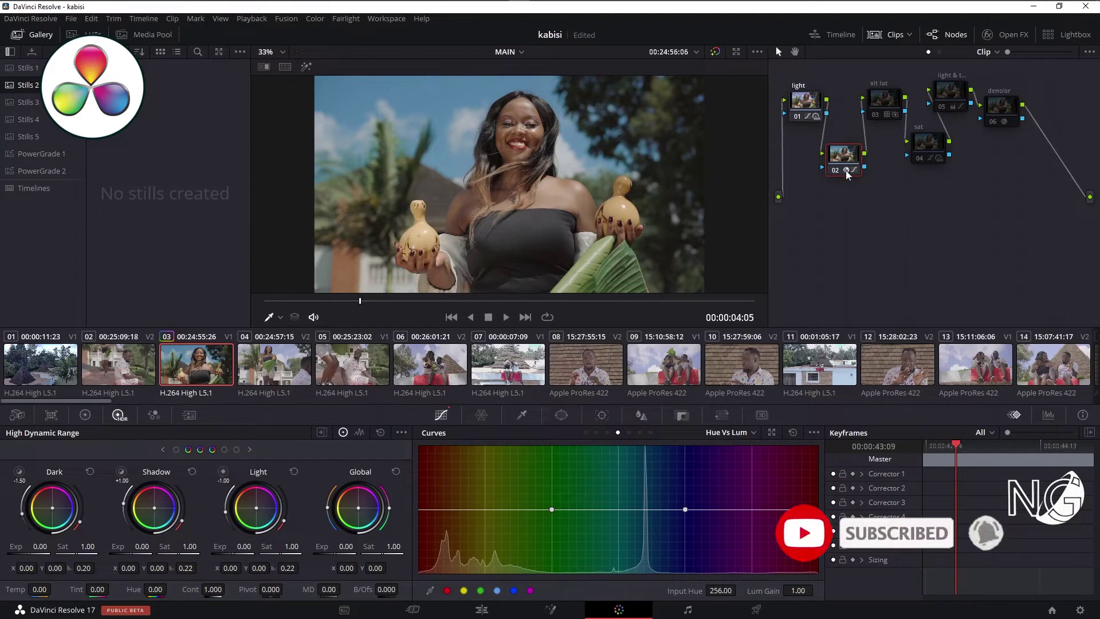
mouse_move(847, 174)
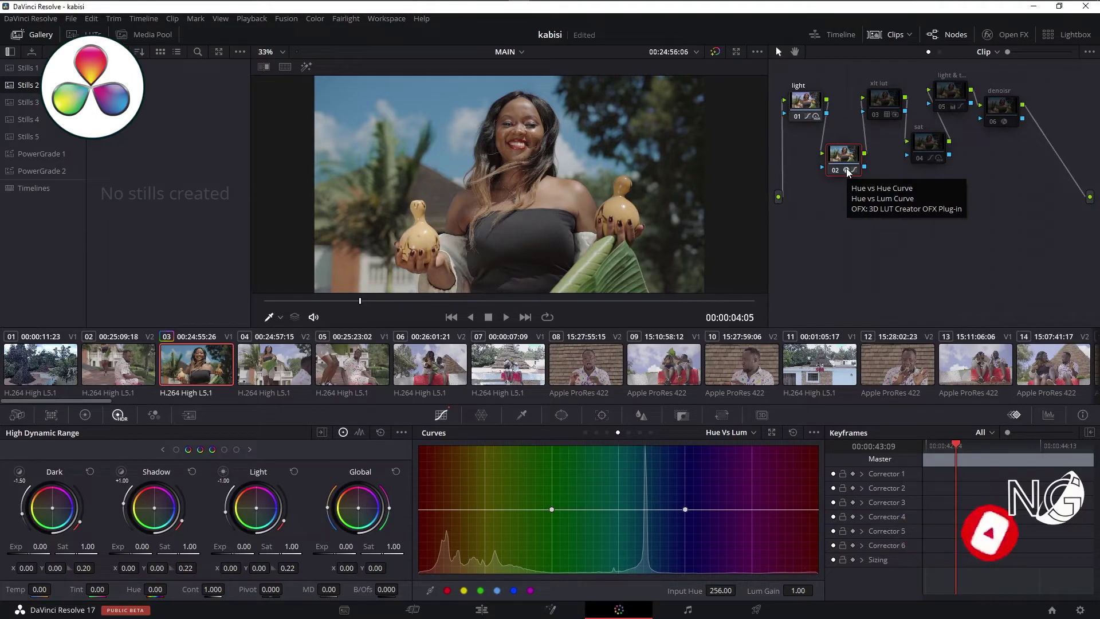
left_click(1010, 36)
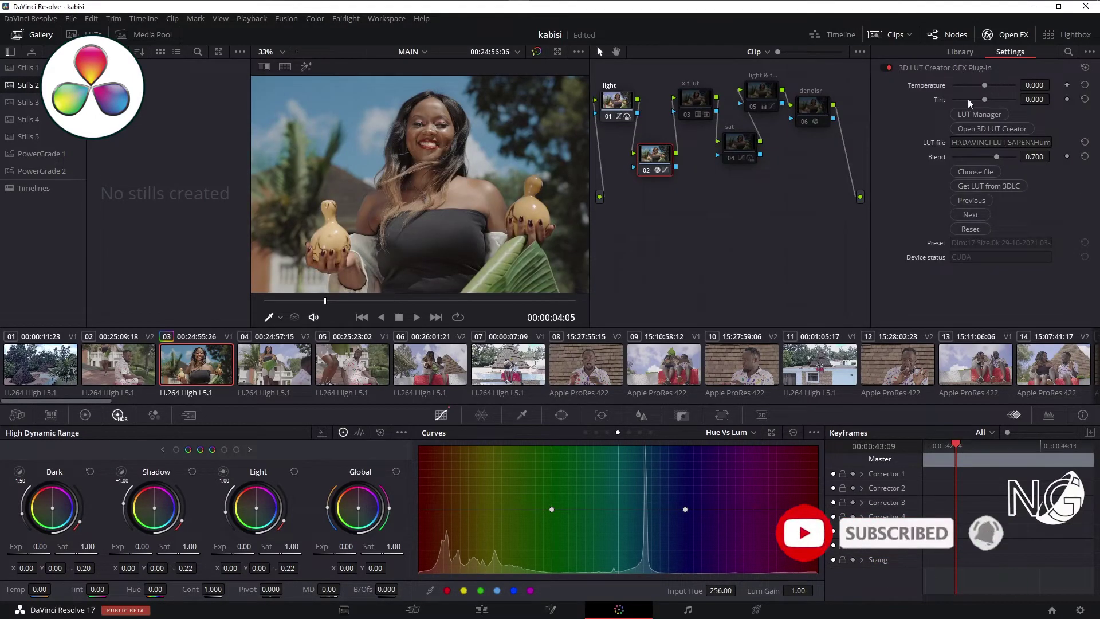
left_click(981, 129)
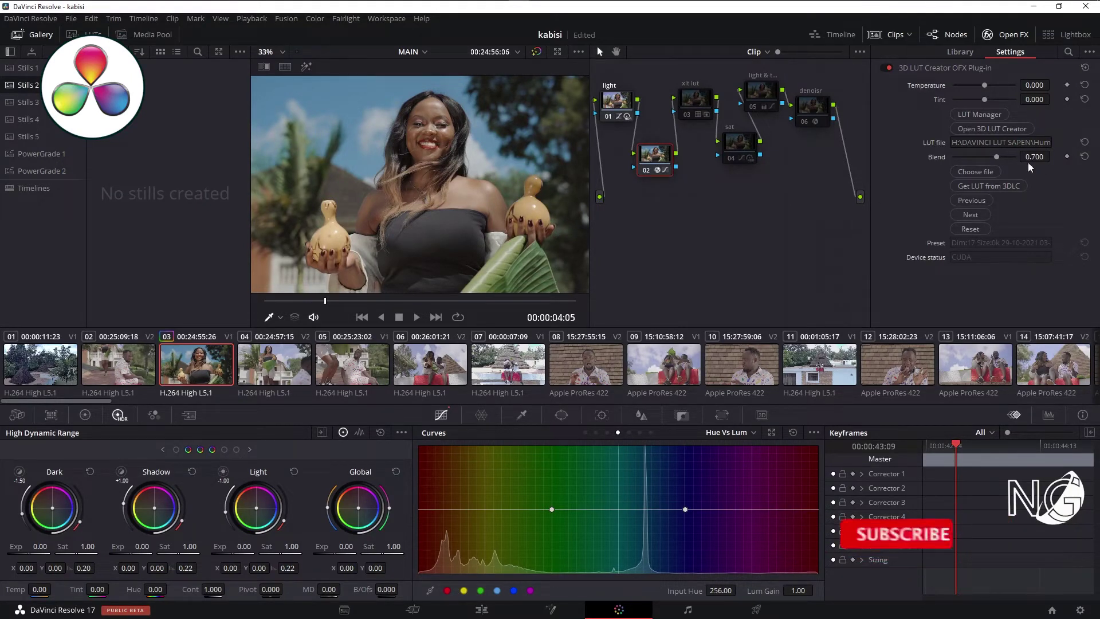
left_click(1004, 39)
left_click_drag(590, 164, 817, 172)
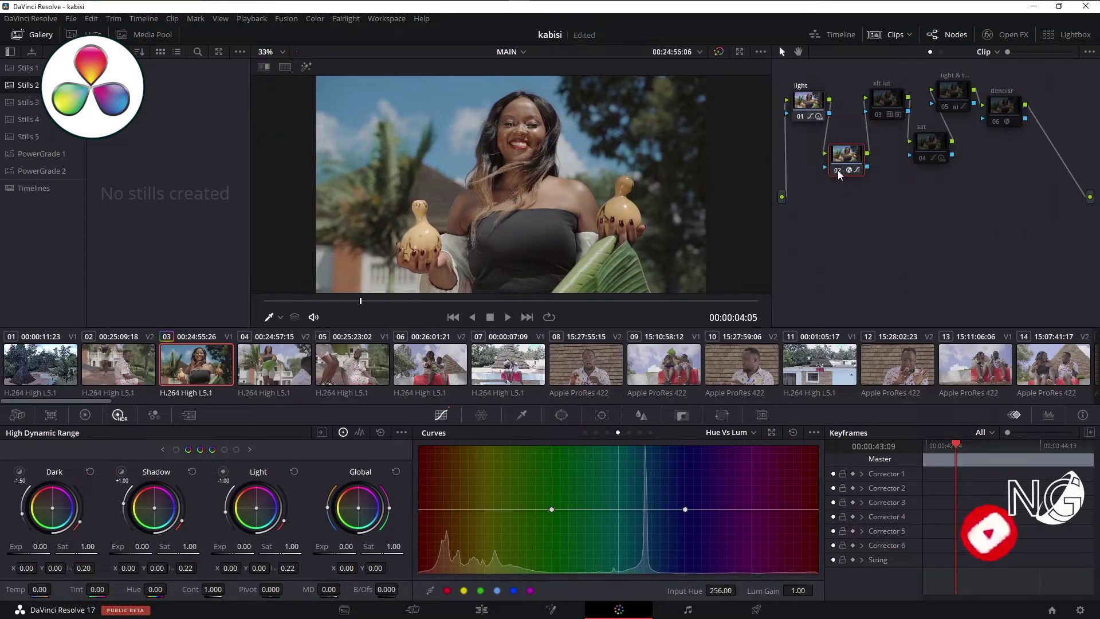
left_click(880, 115)
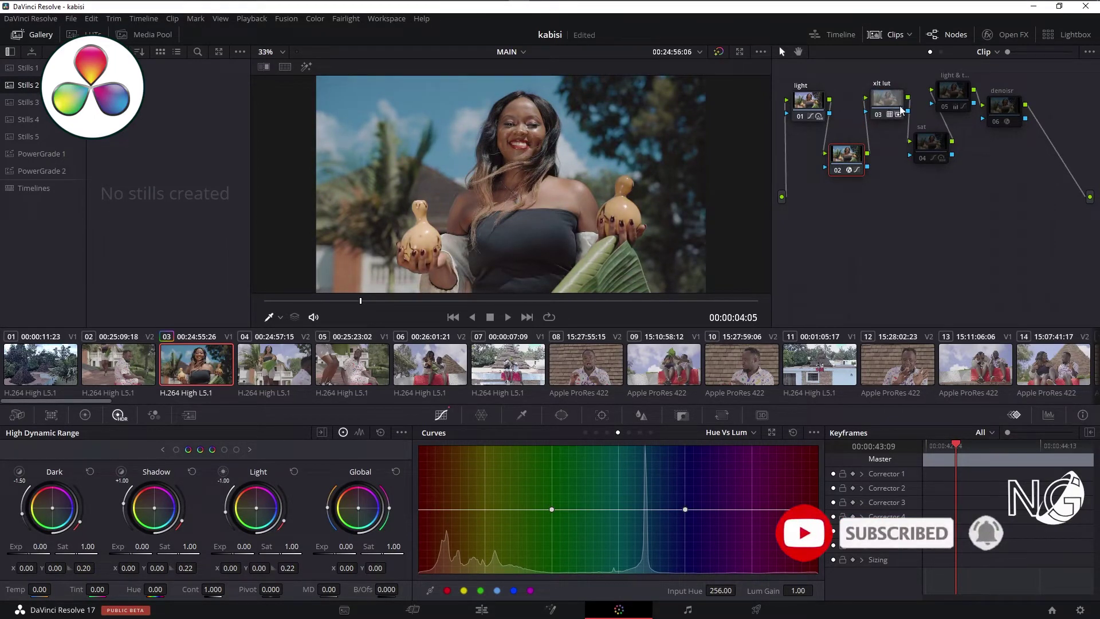
right_click(889, 104)
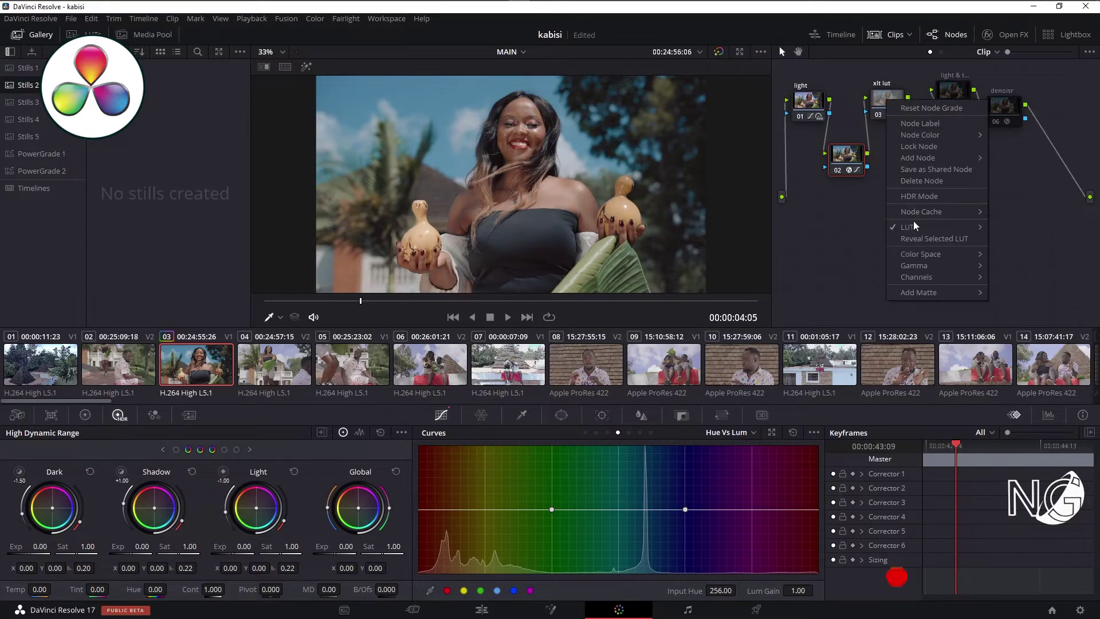
mouse_move(912, 222)
mouse_move(776, 471)
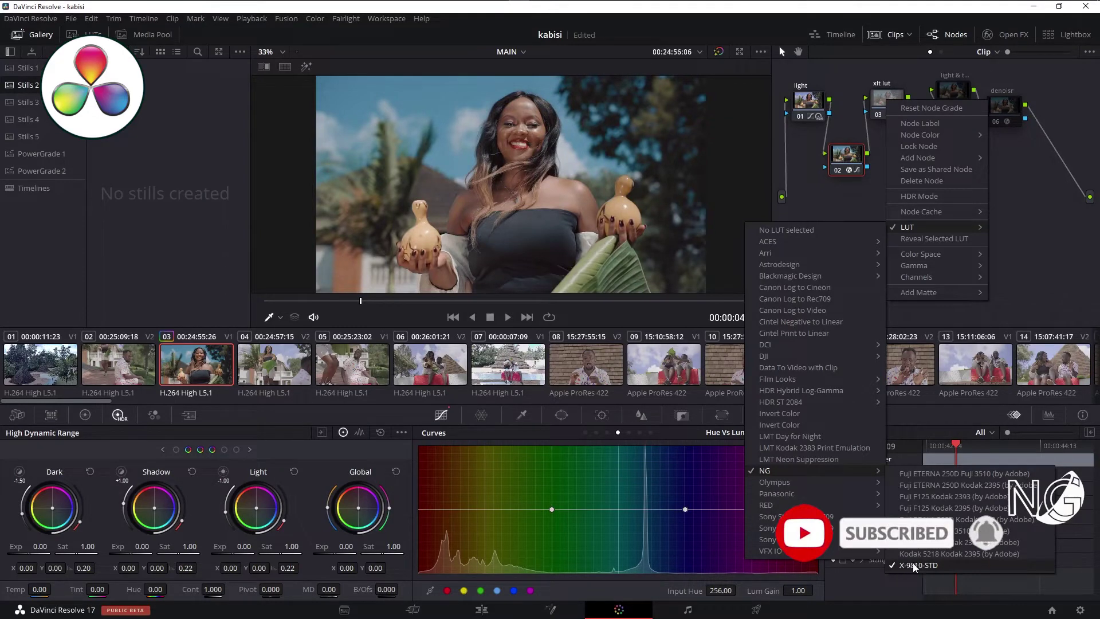
left_click(1000, 174)
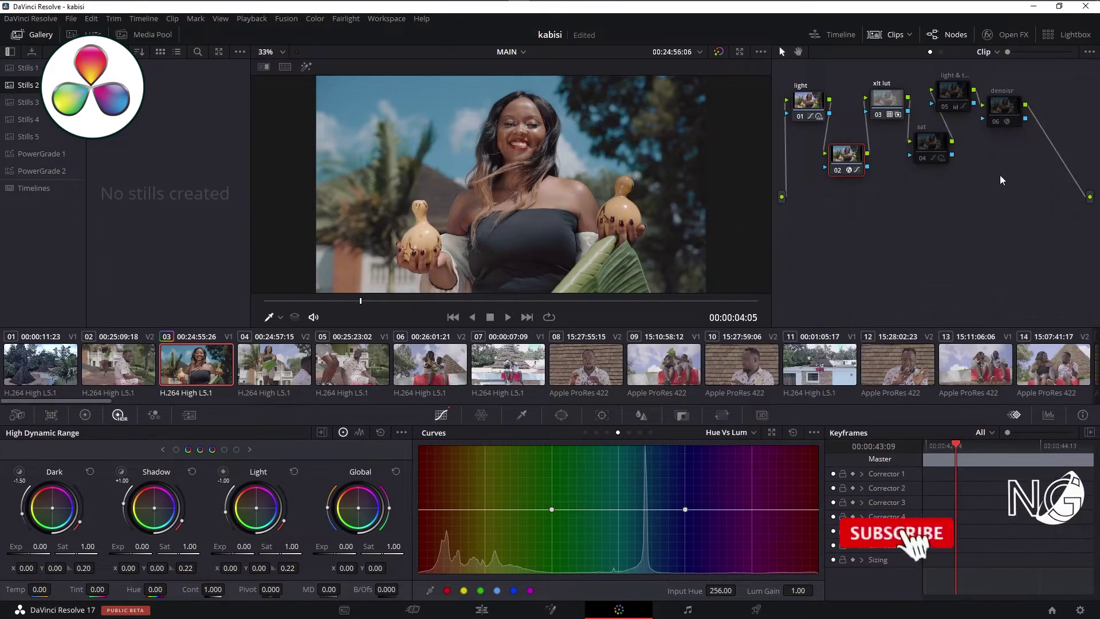
Step: Select node 04 'sat' and toggle it off and on to compare, leaving it enabled
left_click(922, 161)
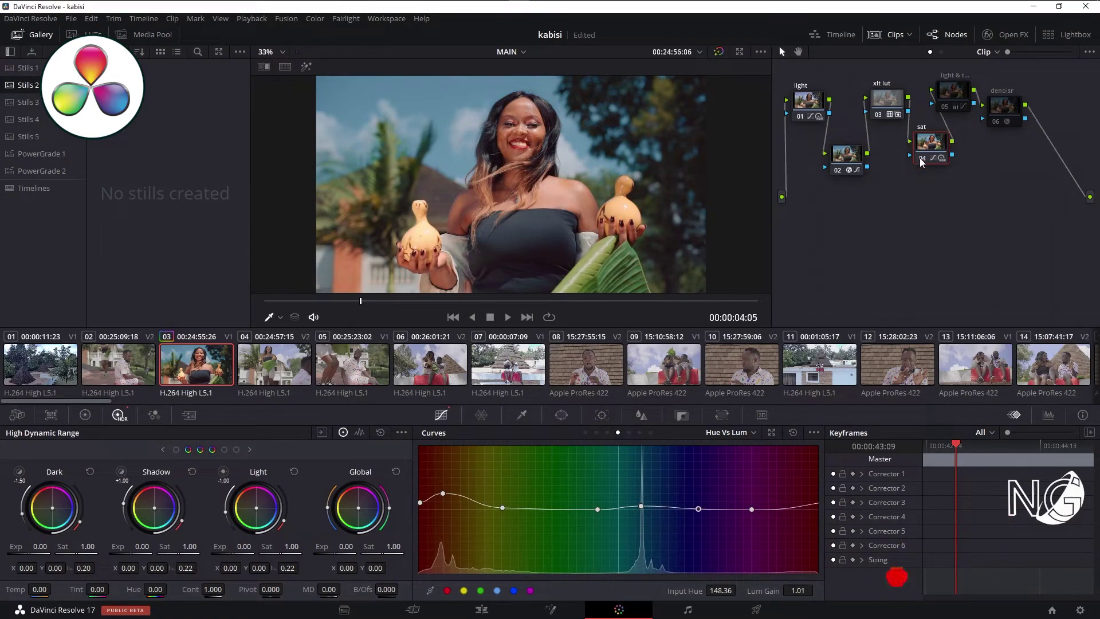
left_click(922, 158)
left_click(922, 161)
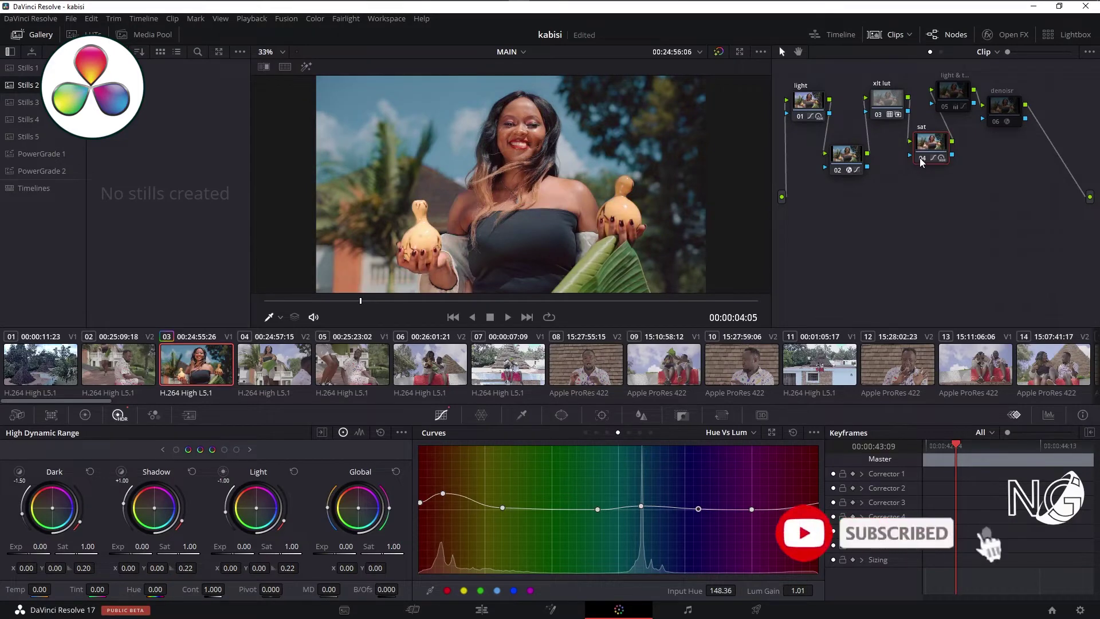
left_click(924, 159)
left_click(924, 157)
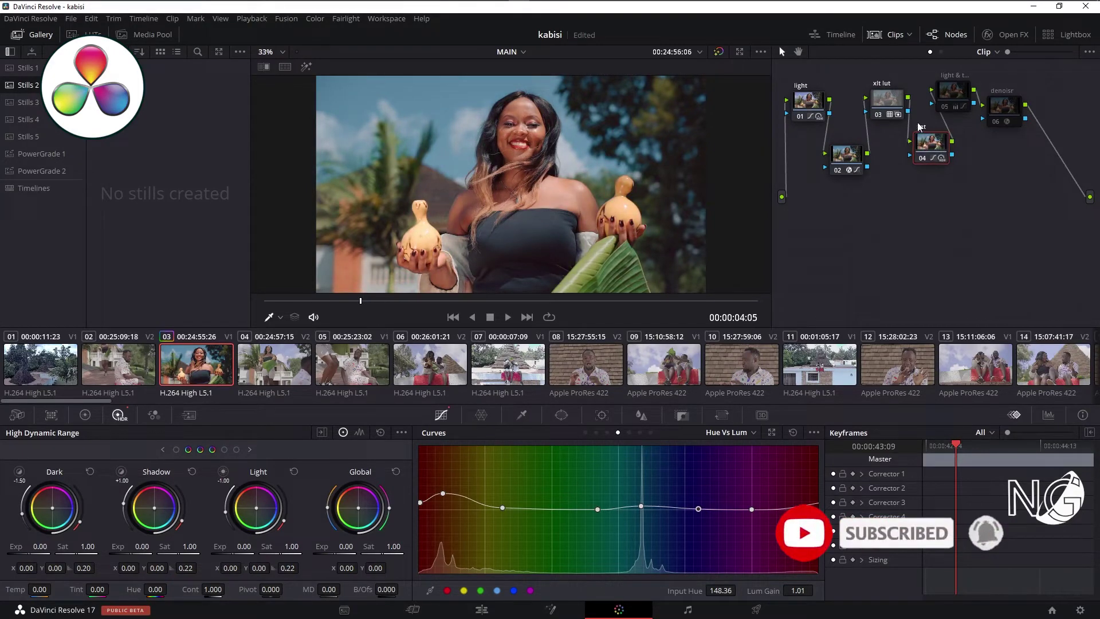
type("sat")
Step: Step the sat node's curves through Custom and Lum Vs Sat to Sat Vs Sat and tweak it
left_click(585, 432)
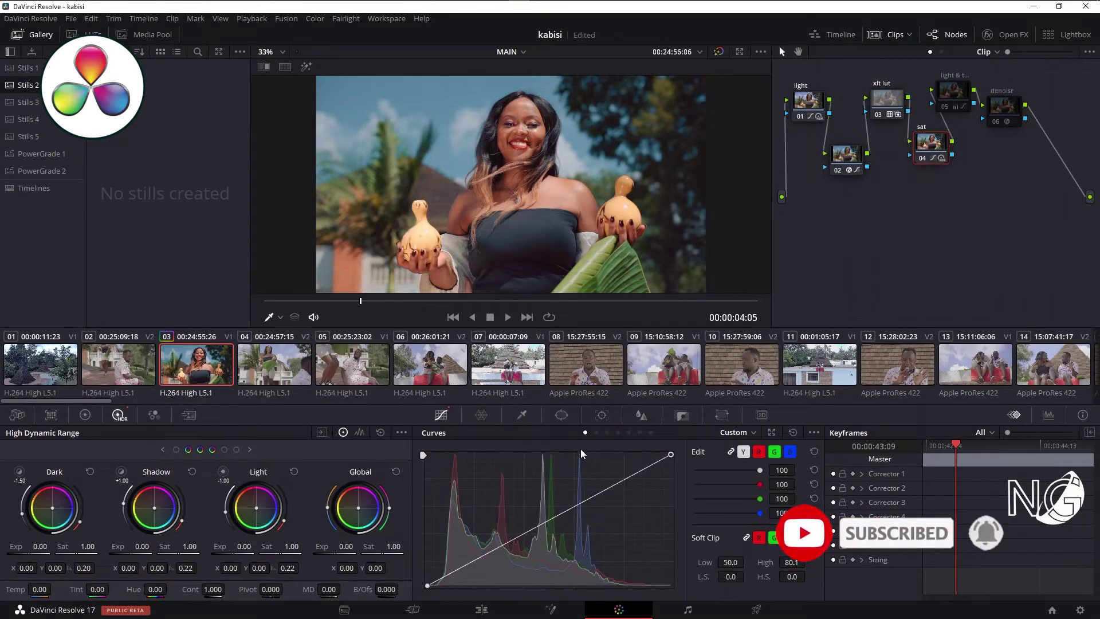
left_click(630, 433)
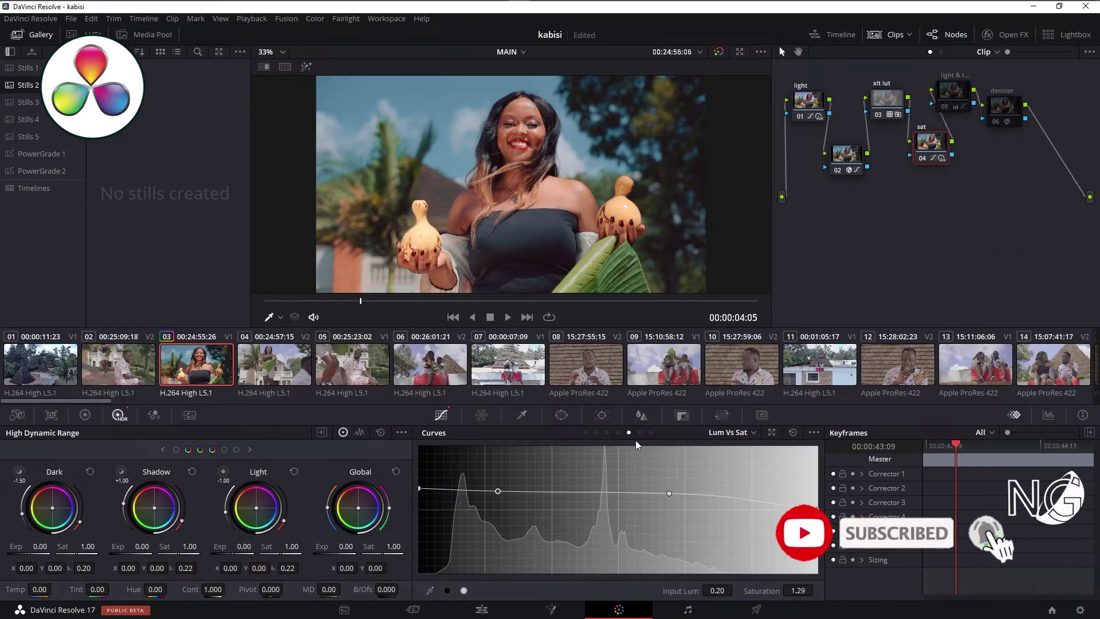
left_click(618, 434)
left_click(640, 433)
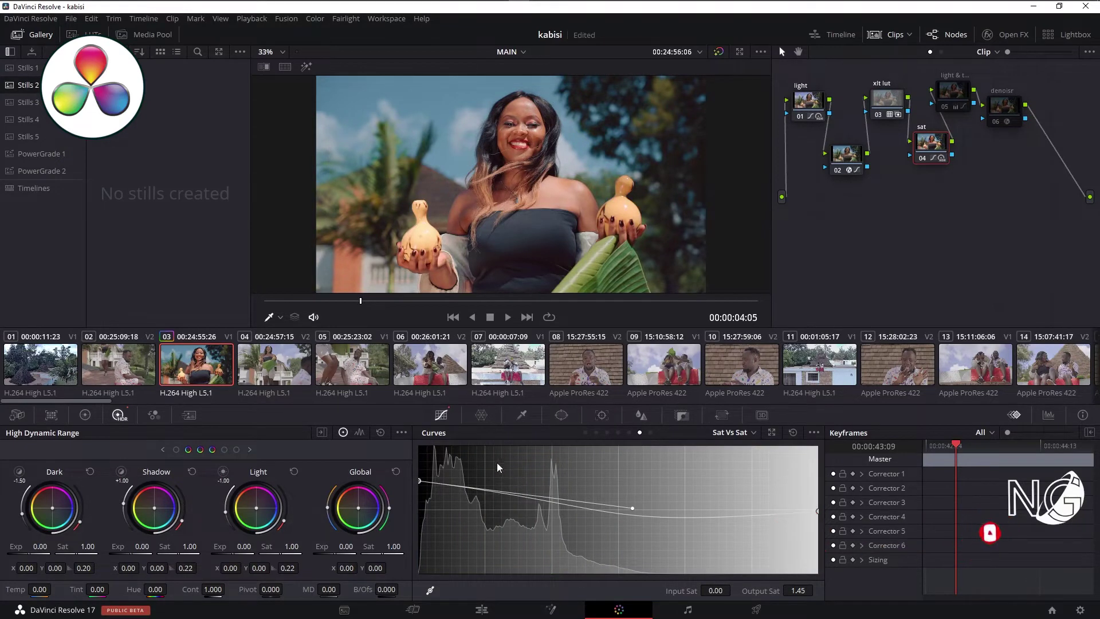
mouse_move(421, 482)
left_mouse_down()
mouse_move(447, 511)
mouse_move(449, 491)
left_mouse_up()
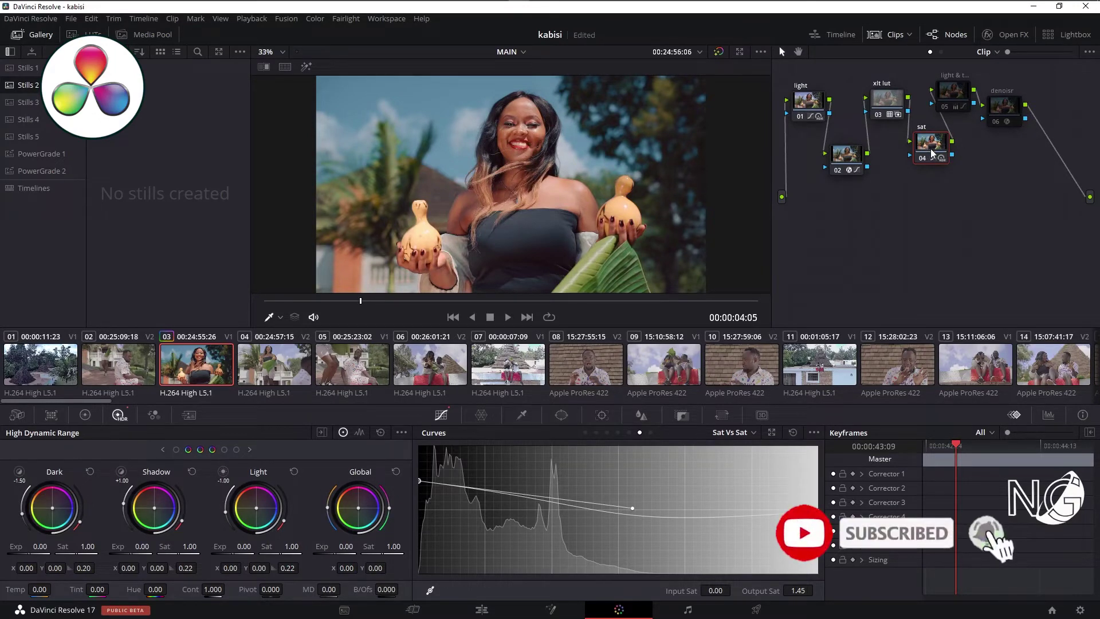
Step: Enlarge the viewer and show the sat node's Lum Vs Sat curve
key("alt+f")
scroll(656, 253, "up", 2)
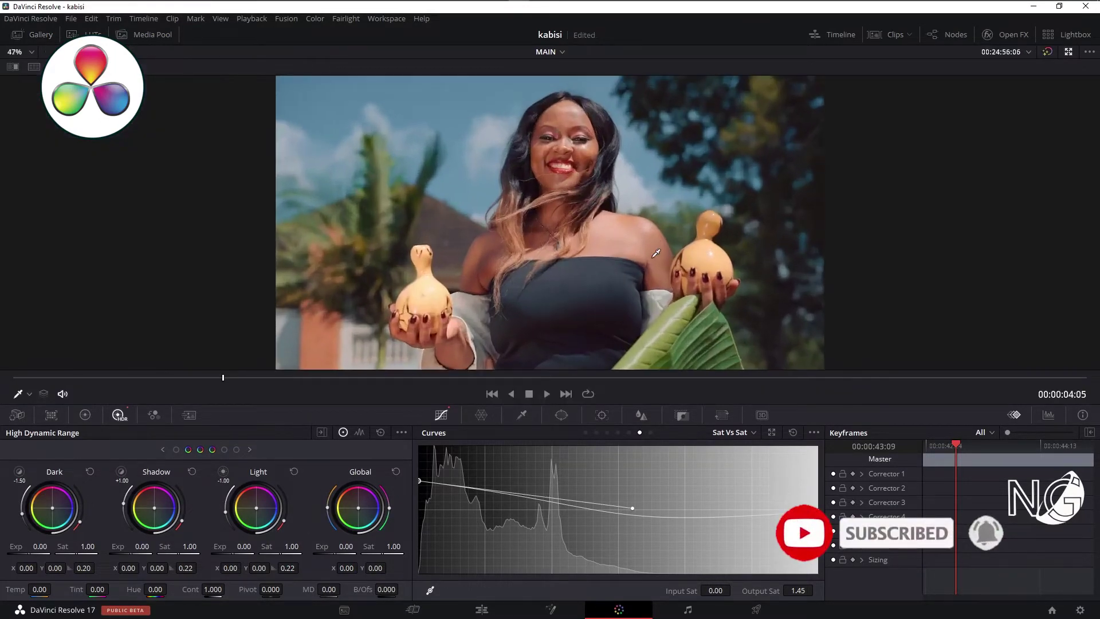
scroll(656, 253, "up", 1)
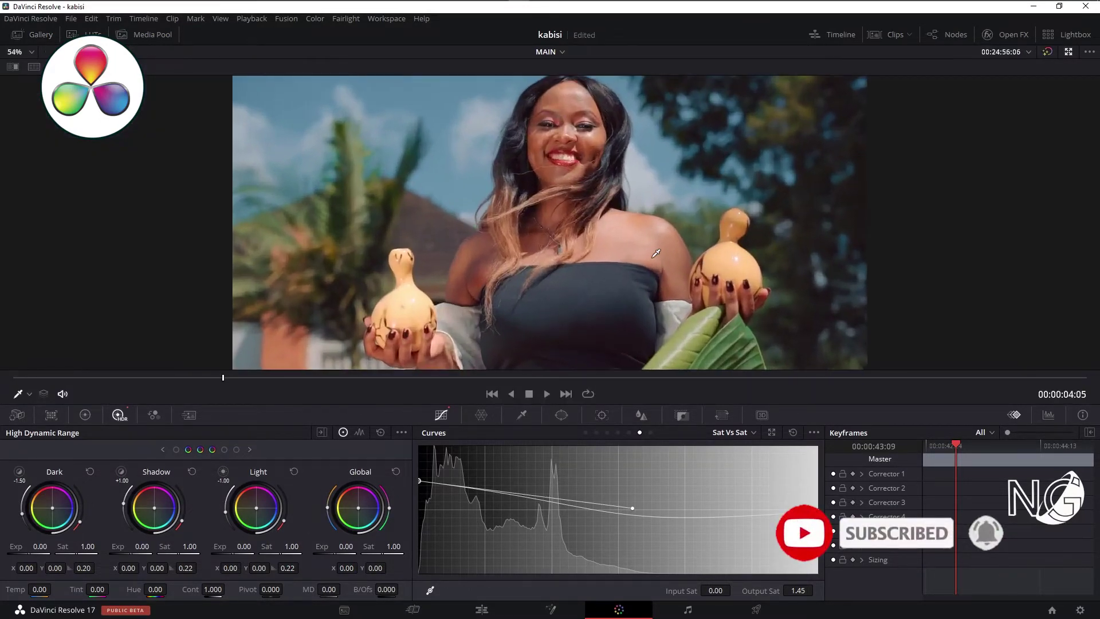
left_click(629, 432)
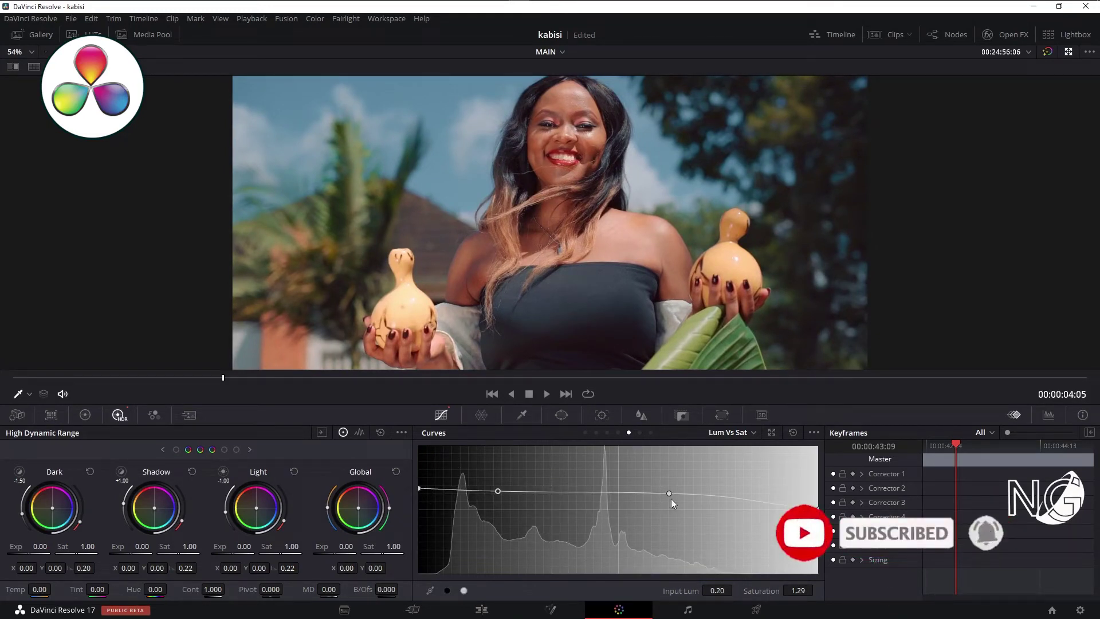
Step: Experiment with Lum Vs Sat points, undo to 1.29 saturation at 0.20, and restore the layout
left_click_drag(498, 491, 492, 559)
left_click_drag(501, 444, 498, 491)
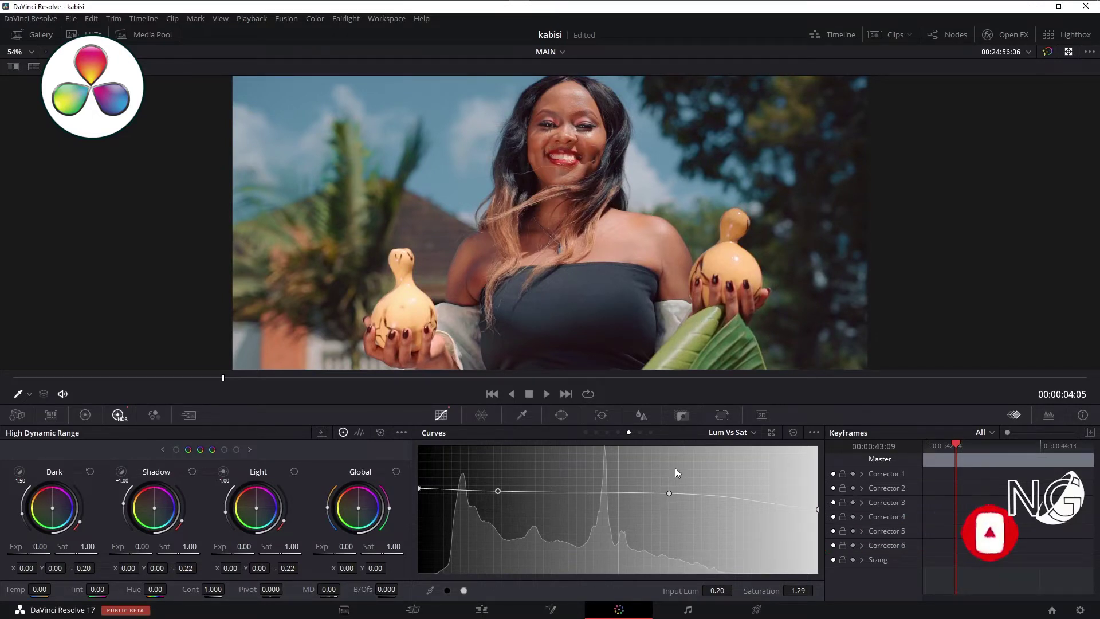
mouse_move(669, 493)
left_mouse_down()
mouse_move(659, 548)
mouse_move(664, 456)
left_mouse_up()
key("ctrl+z")
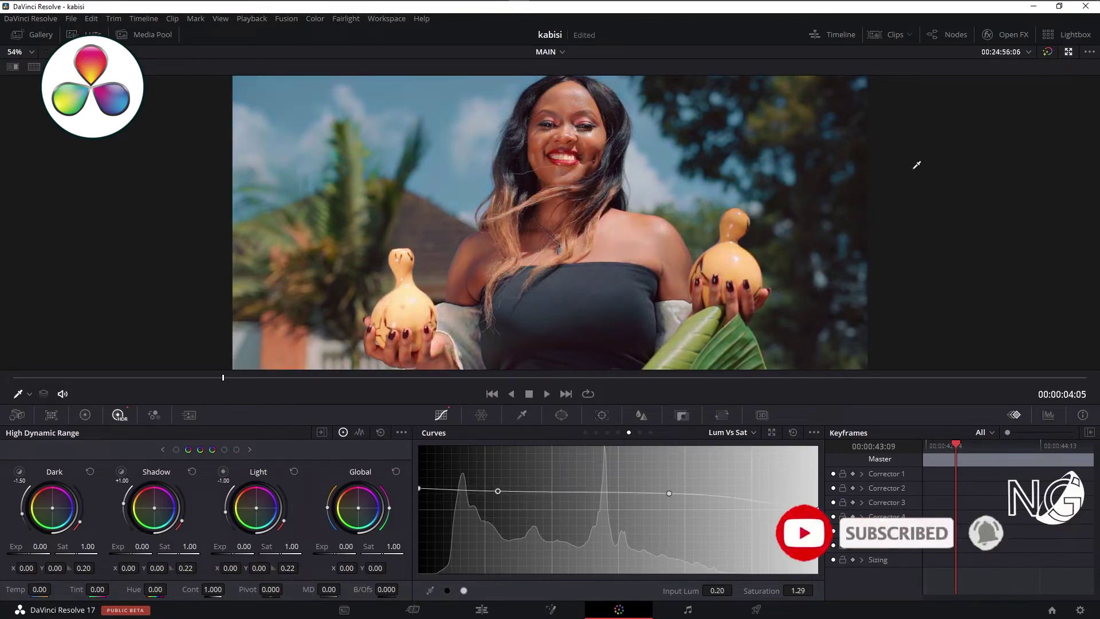
left_click(1069, 52)
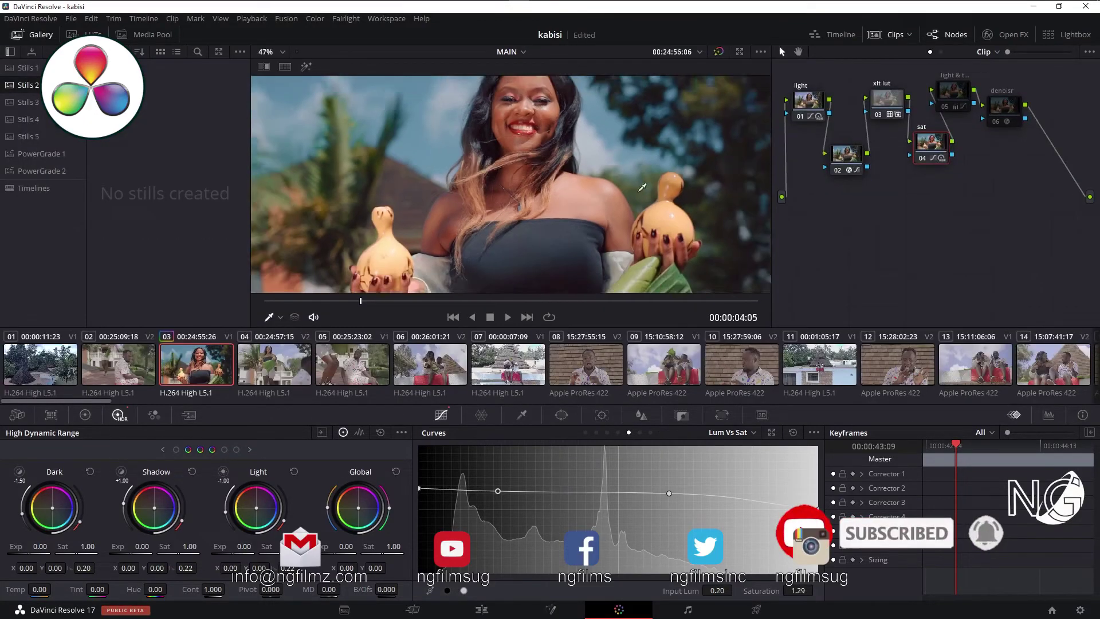
Step: Select node 05 to inspect its adjustments
left_click(280, 317)
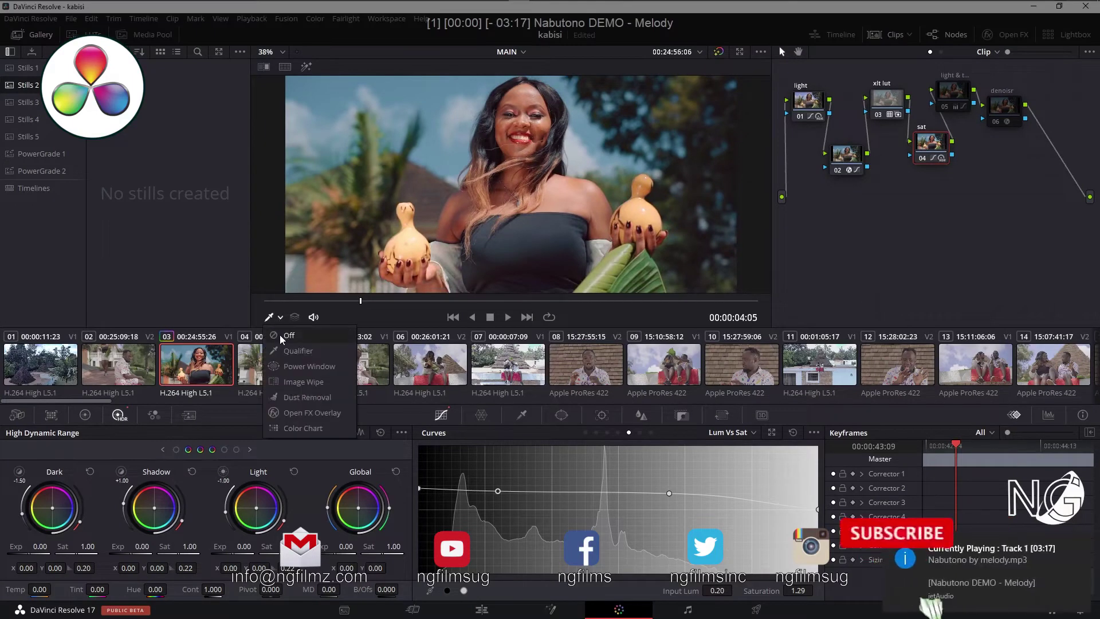
scroll(547, 207, "down", 1)
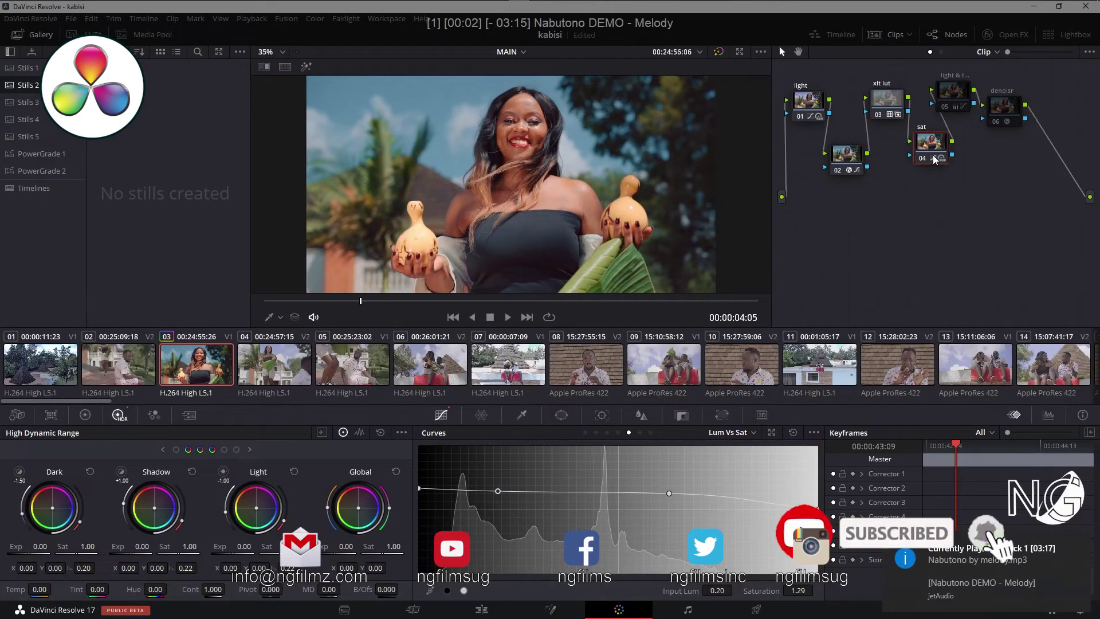
left_click(955, 99)
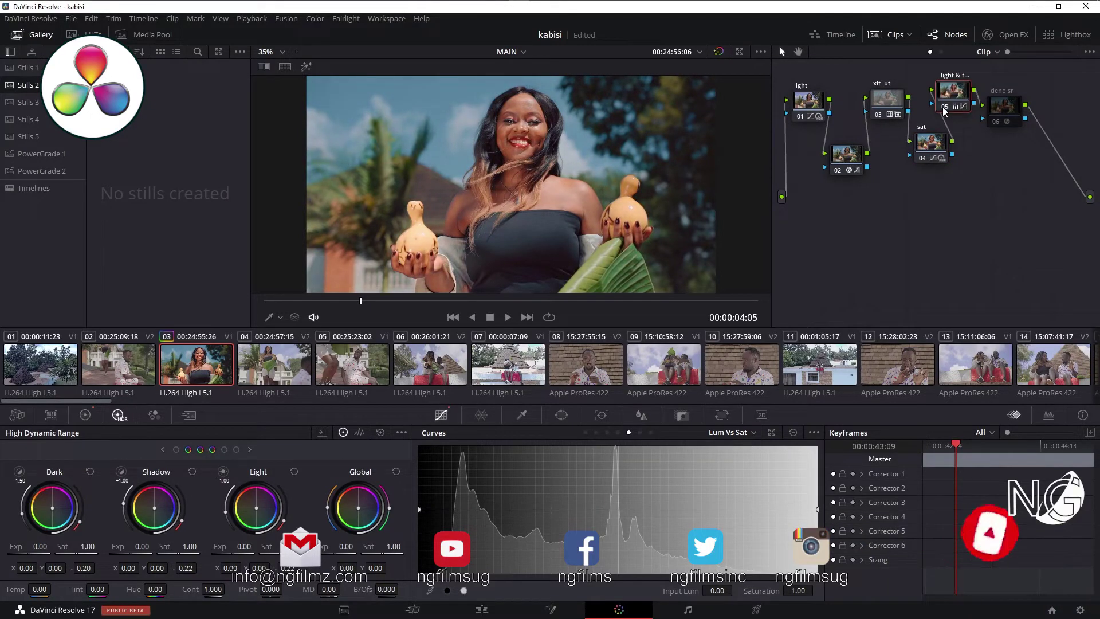
Step: Toggle the denoisr node and node 05 to compare, leaving denoisr off, and enlarge the viewer
left_click(996, 122)
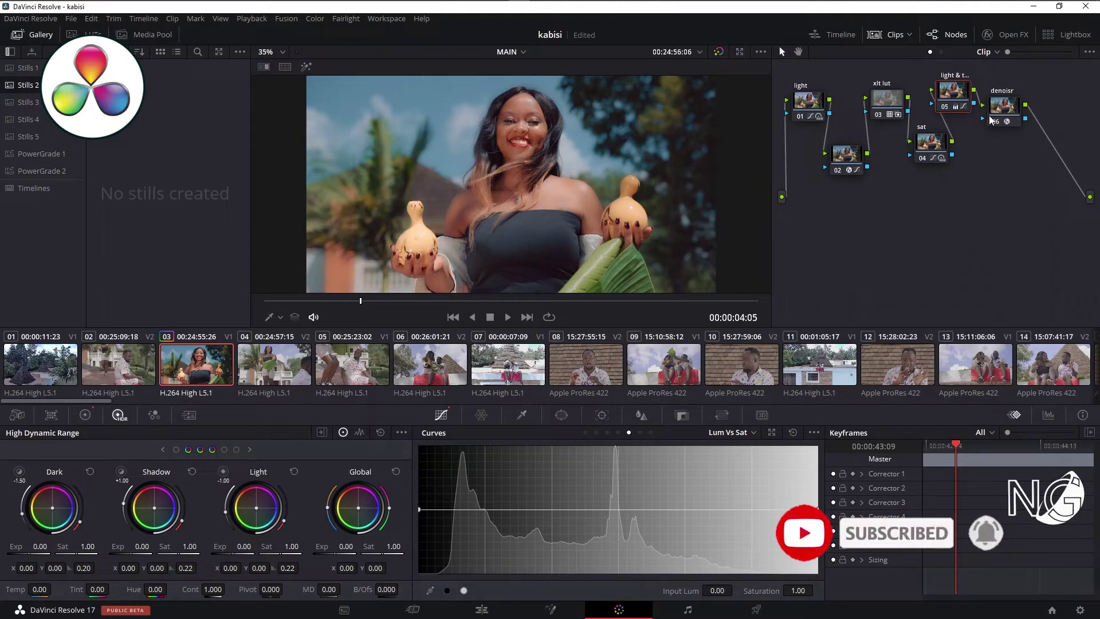
left_click(996, 122)
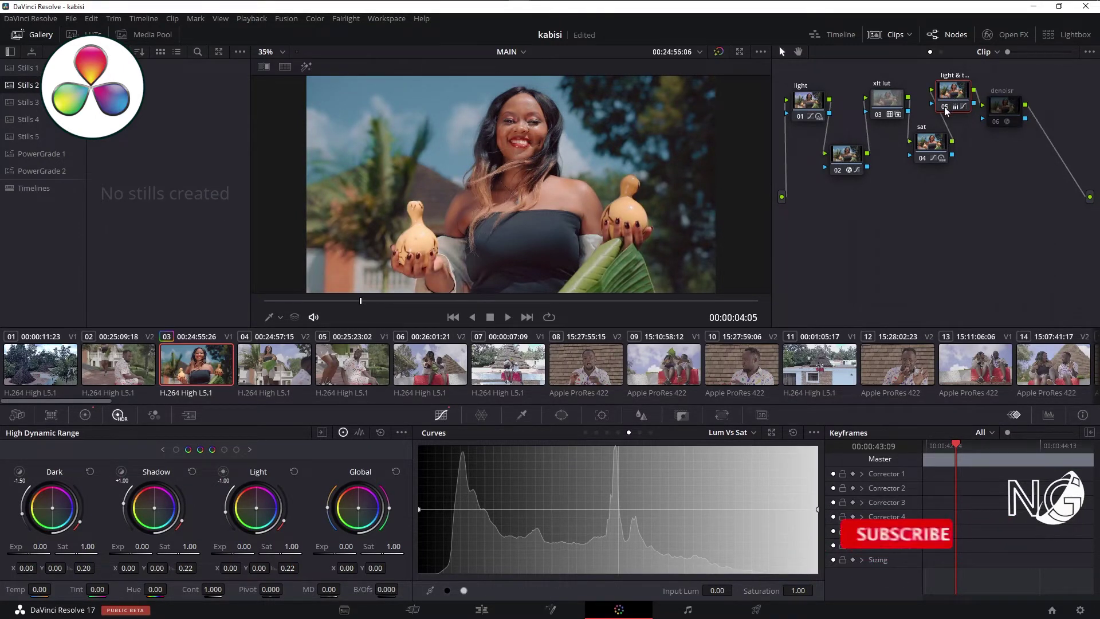
left_click(945, 107)
left_click(945, 109)
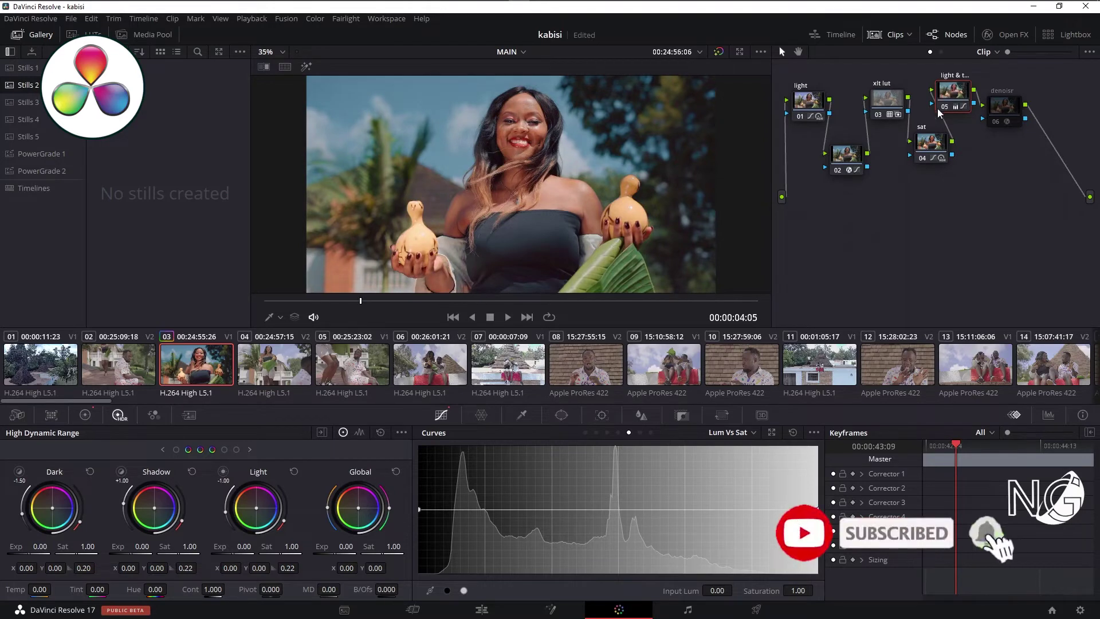
key("alt+f")
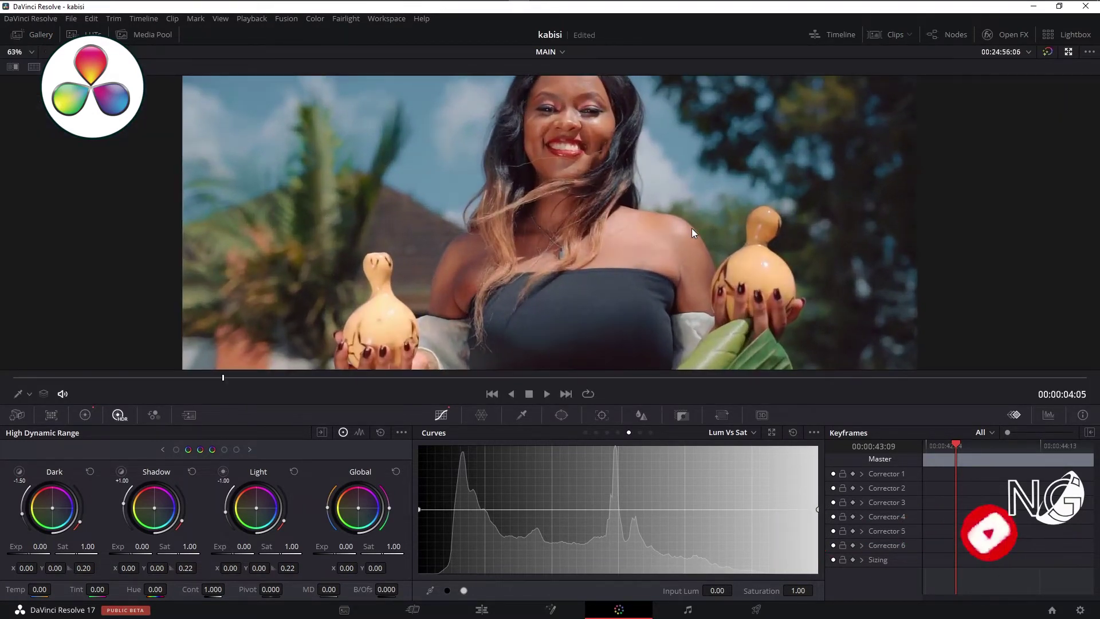
Step: Scrub to 00:00:04:06 and test raising the Custom curve's white point
scroll(691, 229, "down", 1)
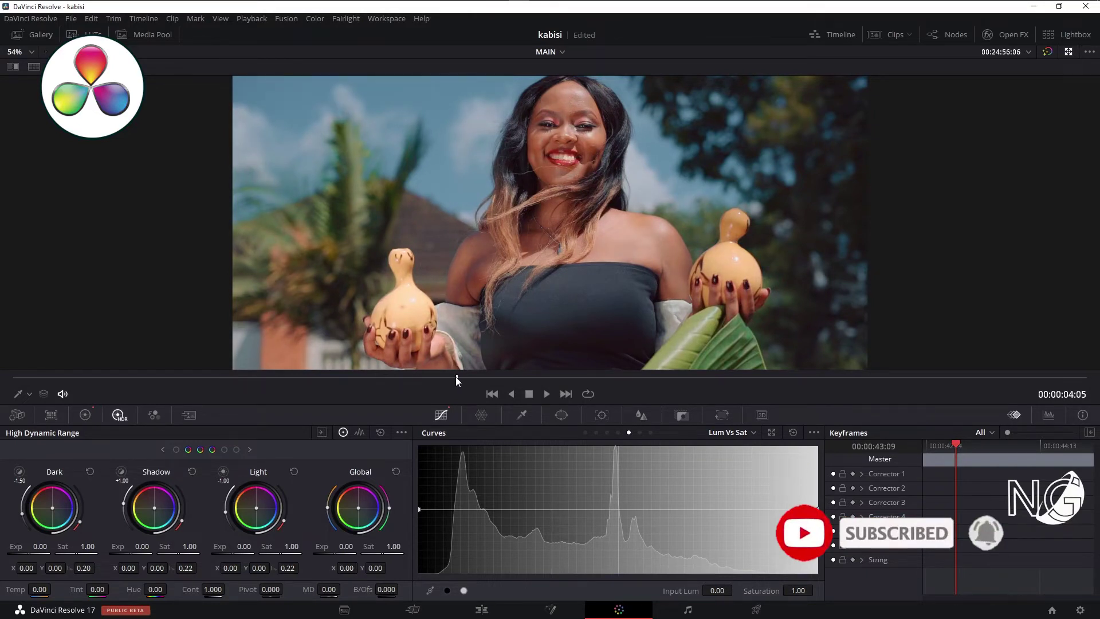
left_click_drag(446, 376, 245, 379)
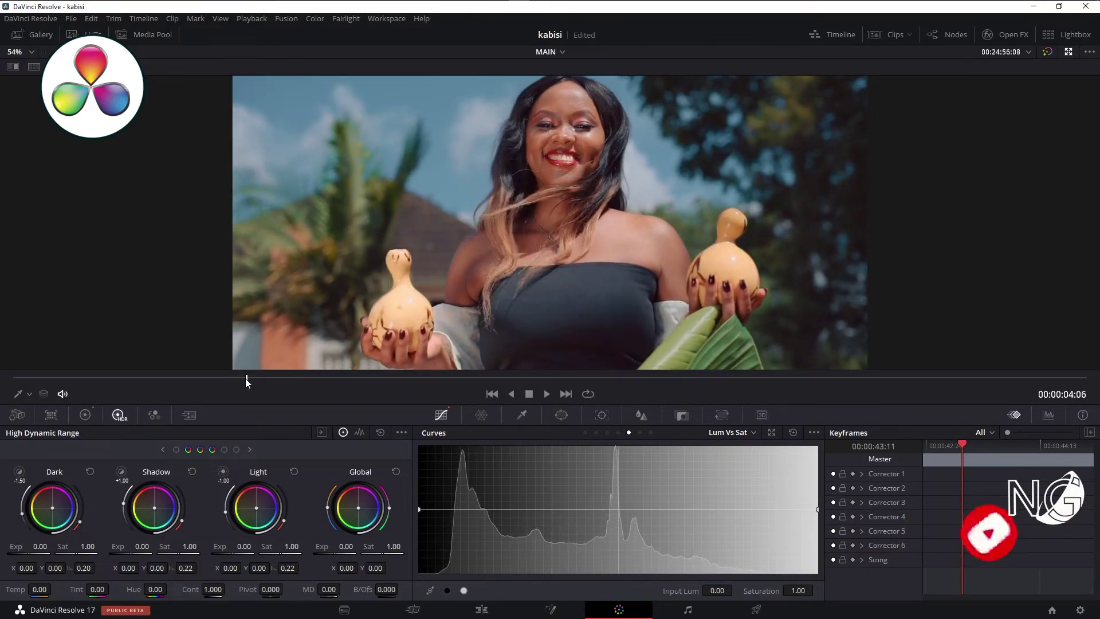
left_click(585, 432)
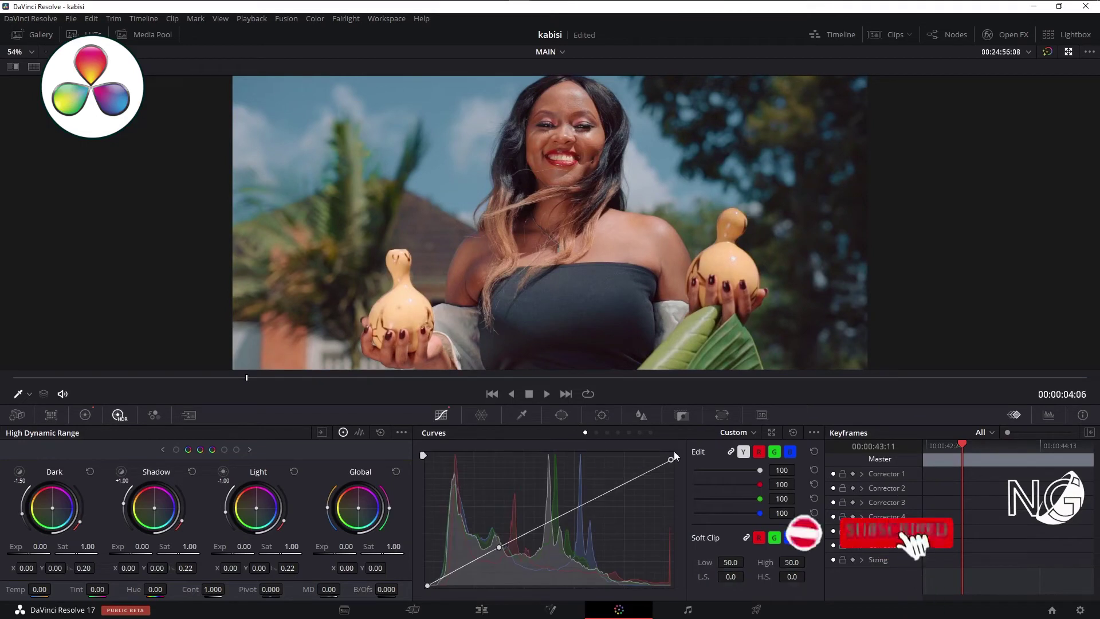
mouse_move(668, 461)
left_mouse_down()
mouse_move(675, 444)
mouse_move(670, 460)
left_mouse_up()
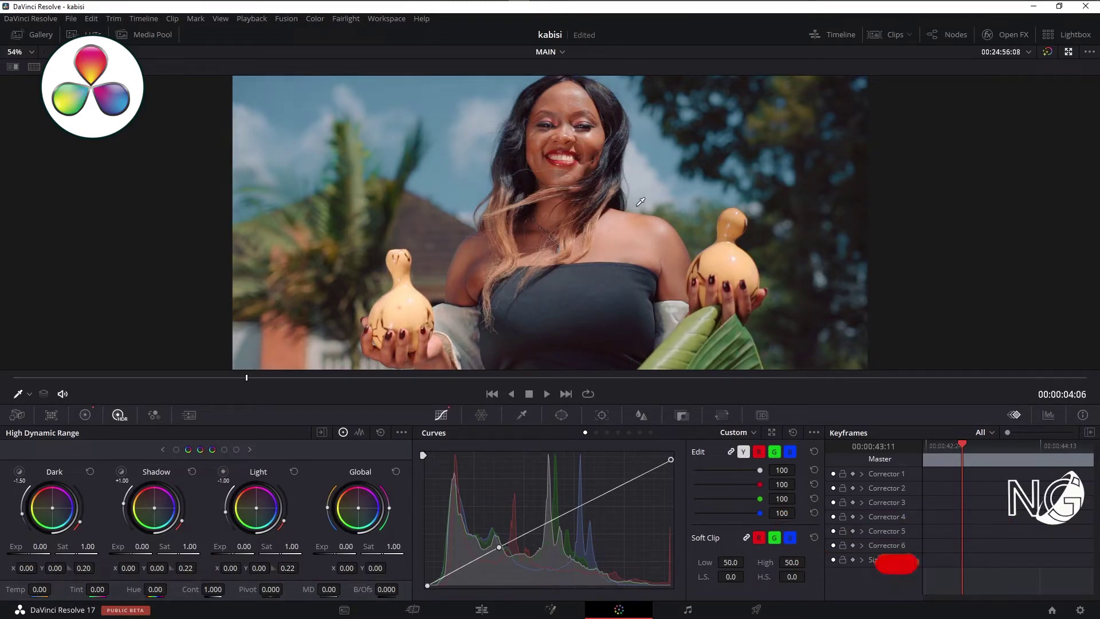
Step: Undo the white-point change and return to the full grading layout
left_click(1068, 52)
key("ctrl+z")
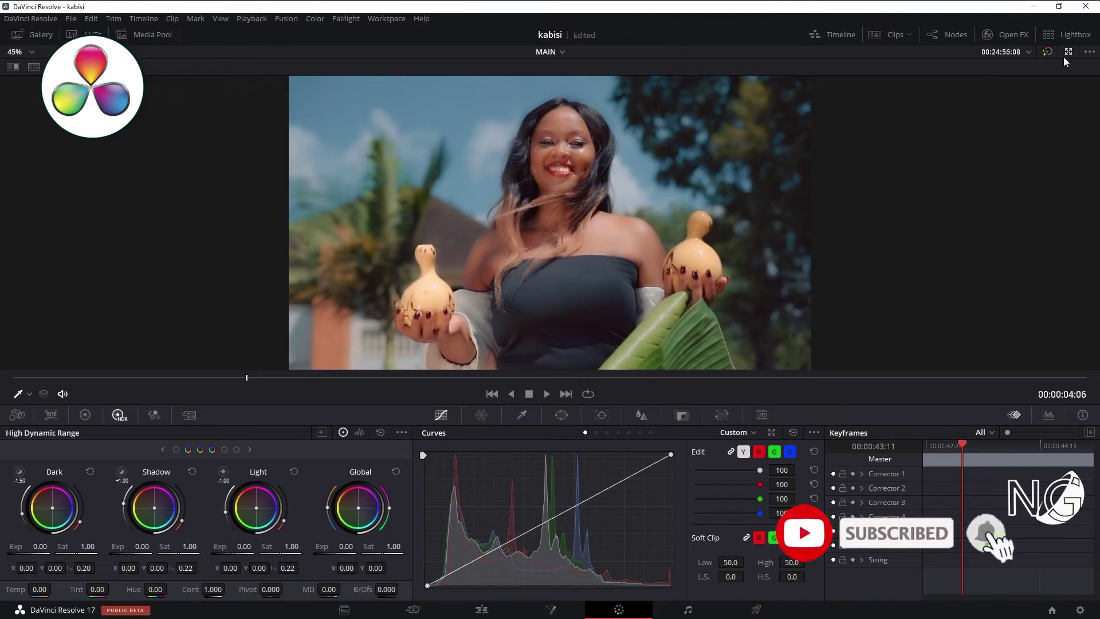
left_click(1066, 58)
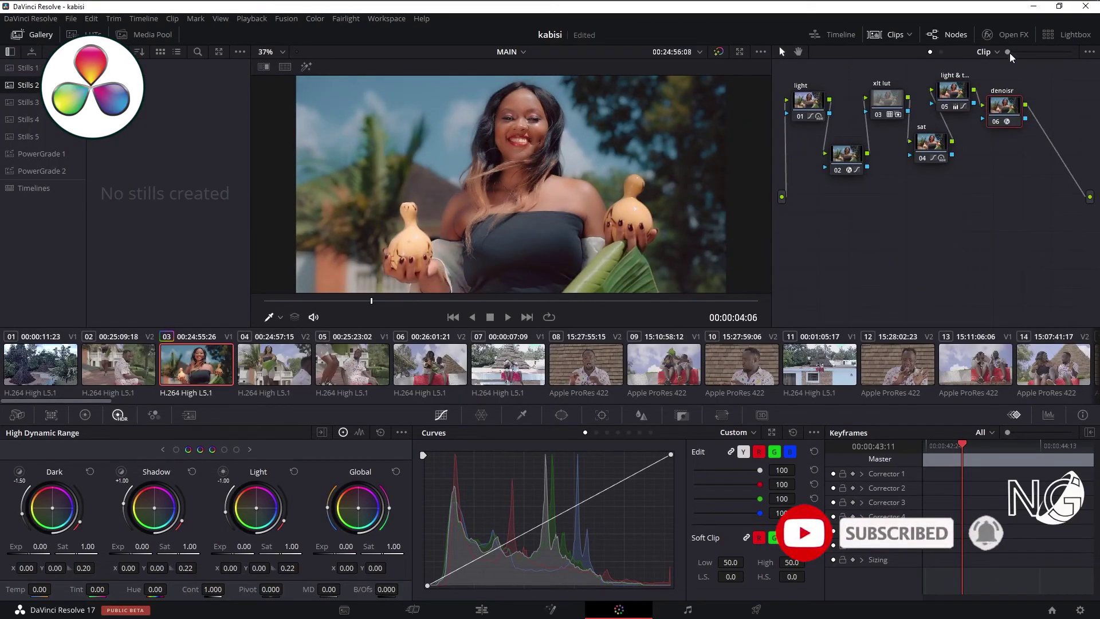
Step: From the Looks effect's Open FX settings, launch the Magic Bullet Looks editor showing Cosmo and Pop
left_click(1008, 35)
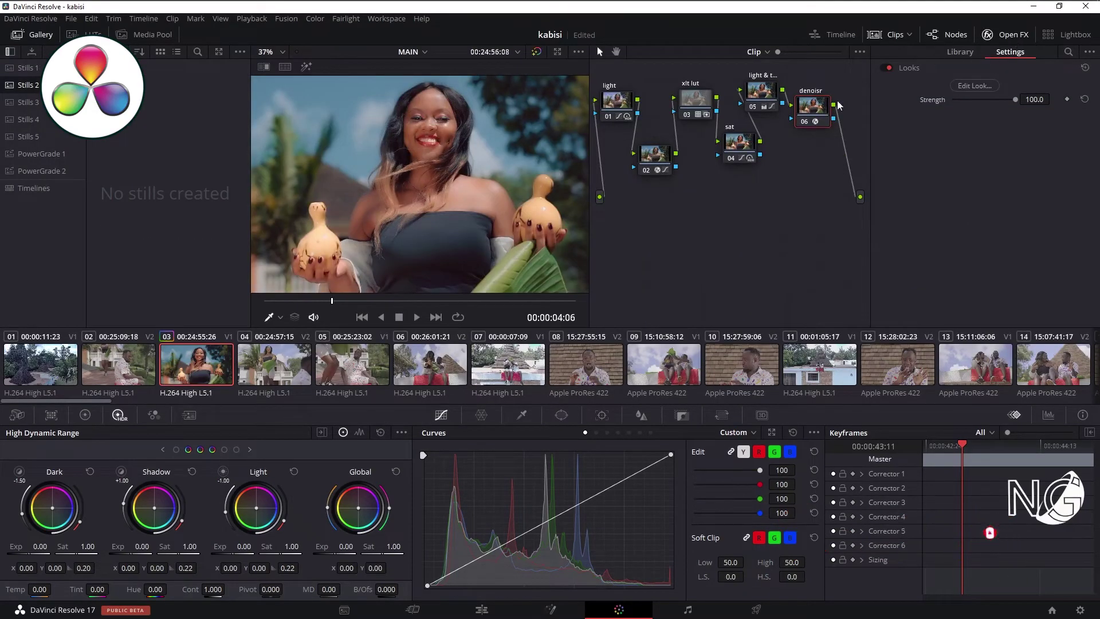
left_click(960, 52)
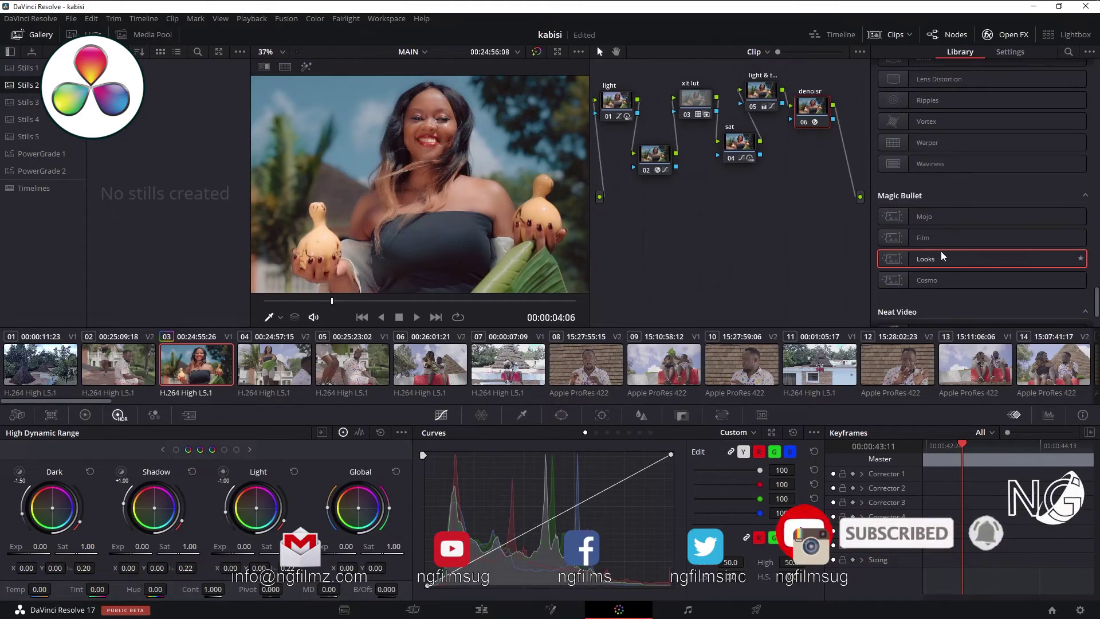
scroll(943, 261, "down", 3)
scroll(945, 267, "up", 4)
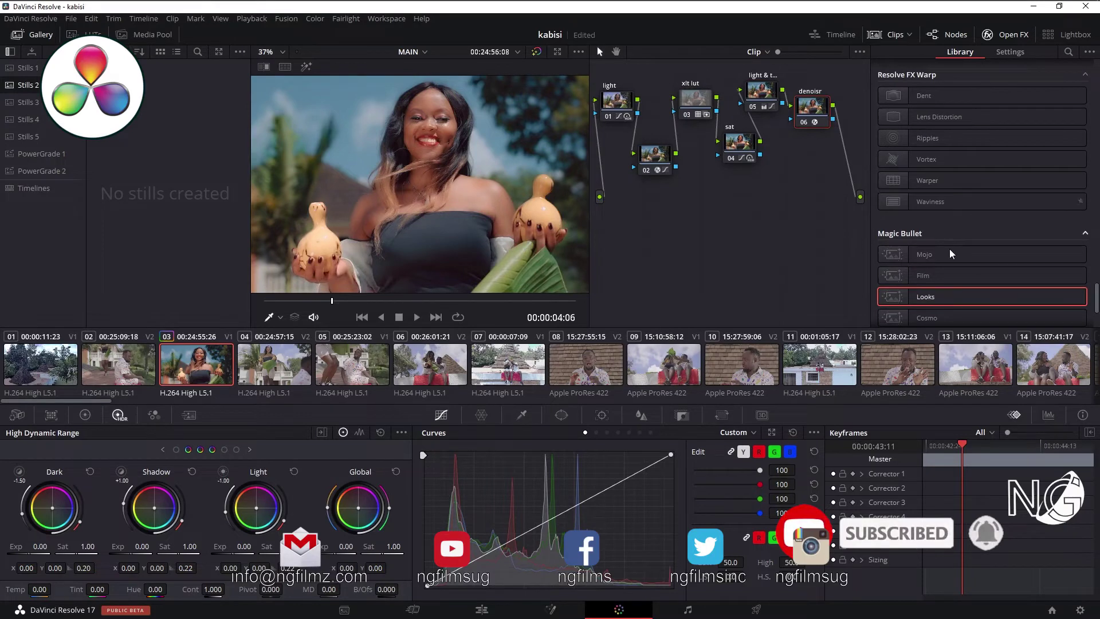
scroll(950, 275, "down", 4)
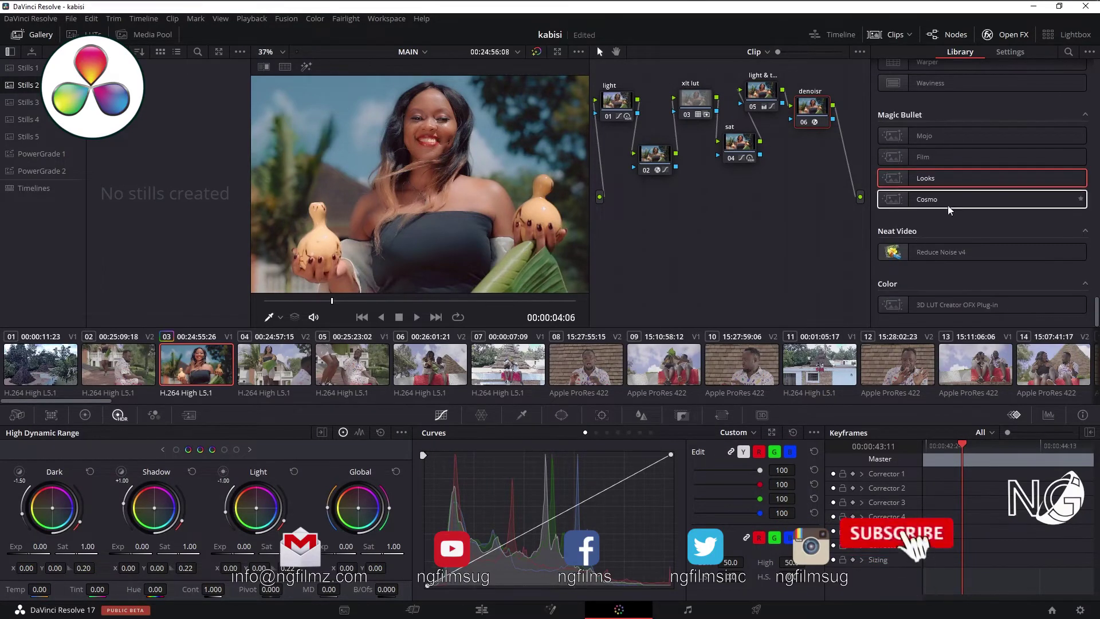
scroll(950, 209, "up", 1)
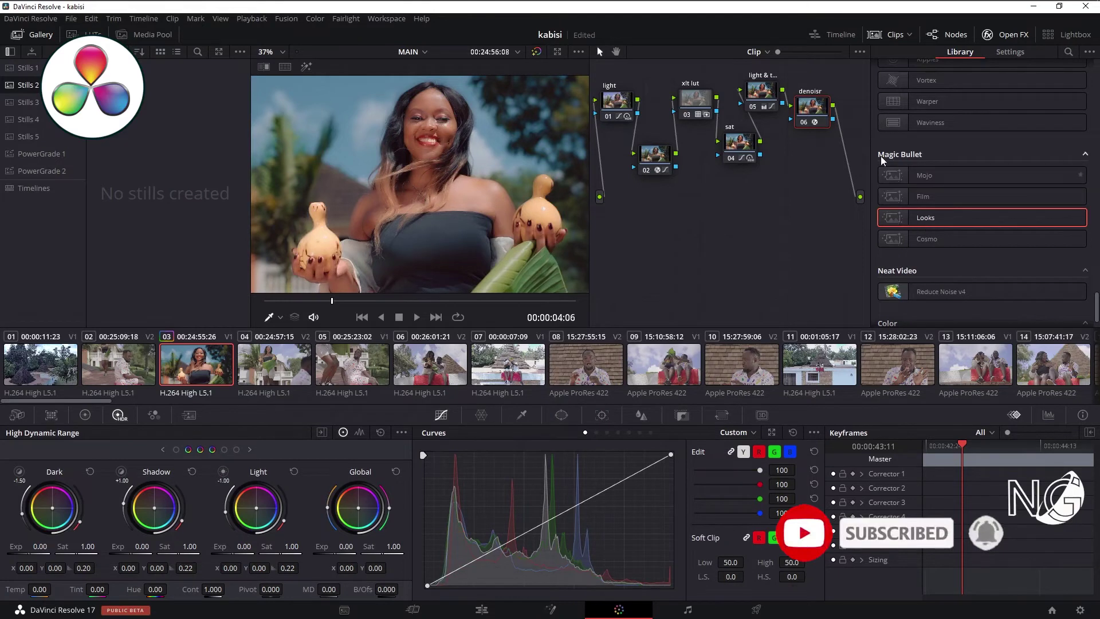
left_click(1004, 35)
left_click(1004, 34)
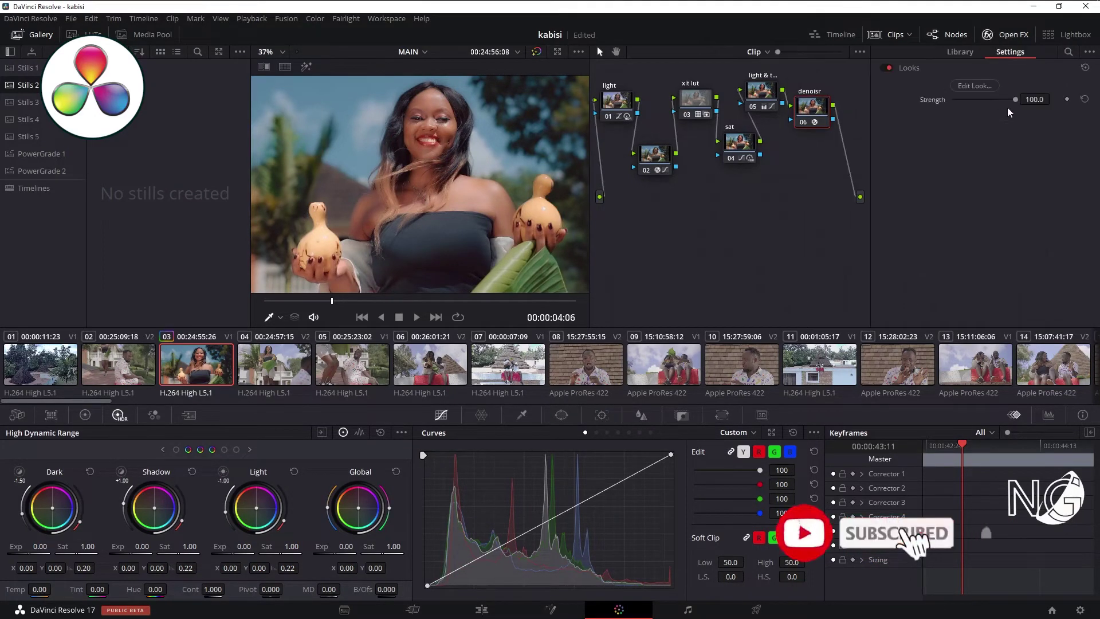
left_click(976, 85)
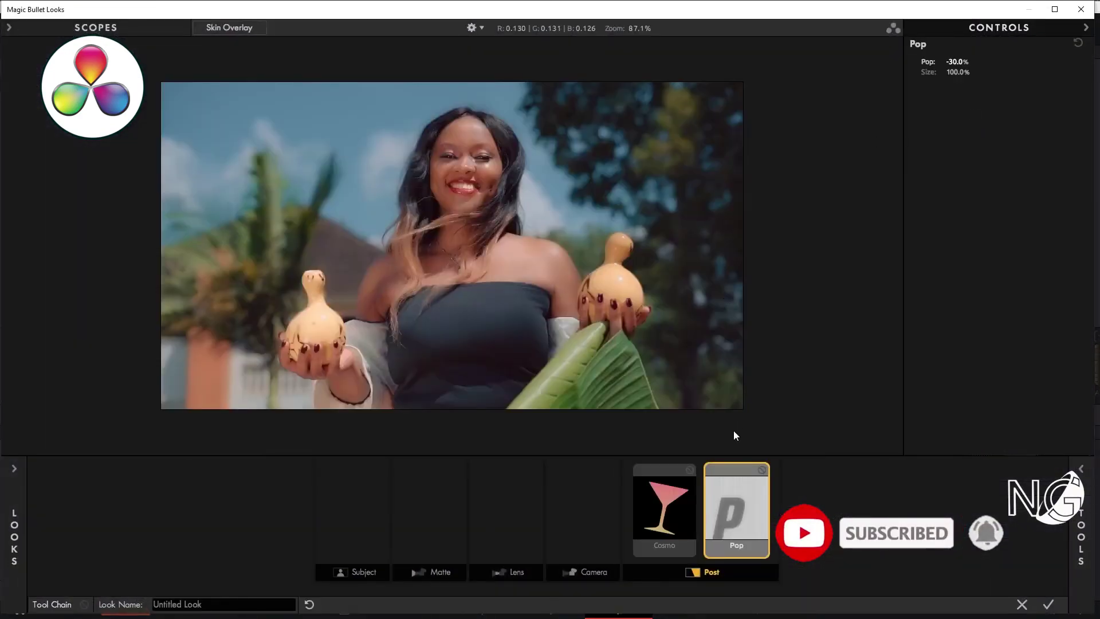
Step: Inspect the Cosmo and Pop tools, toggling Pop's bypass on and off to compare
left_click(671, 516)
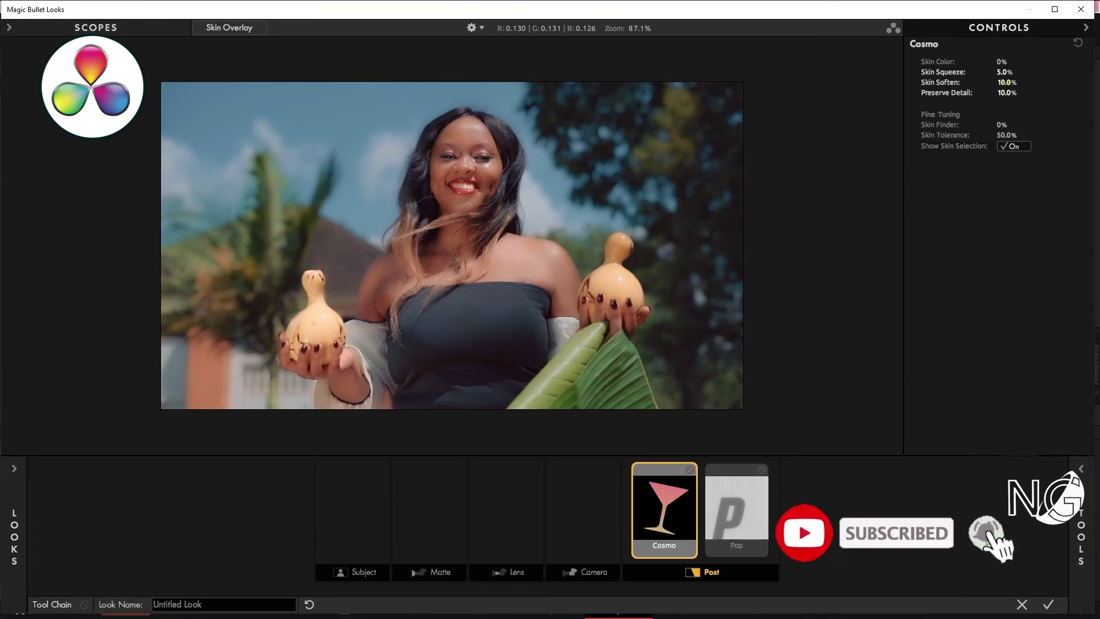
left_click(762, 470)
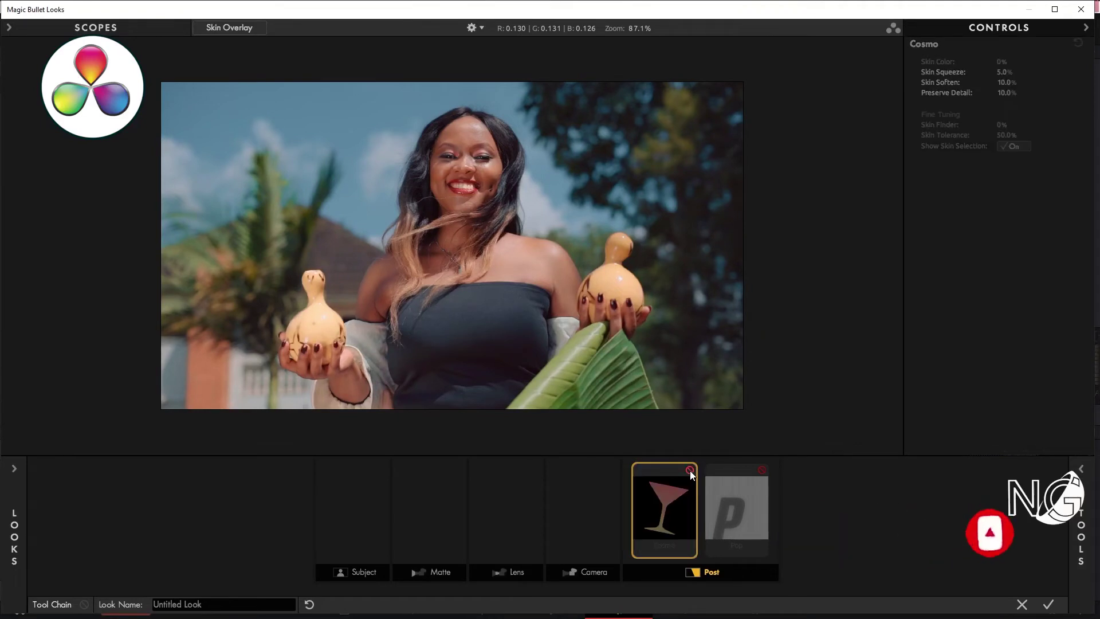
left_click(740, 512)
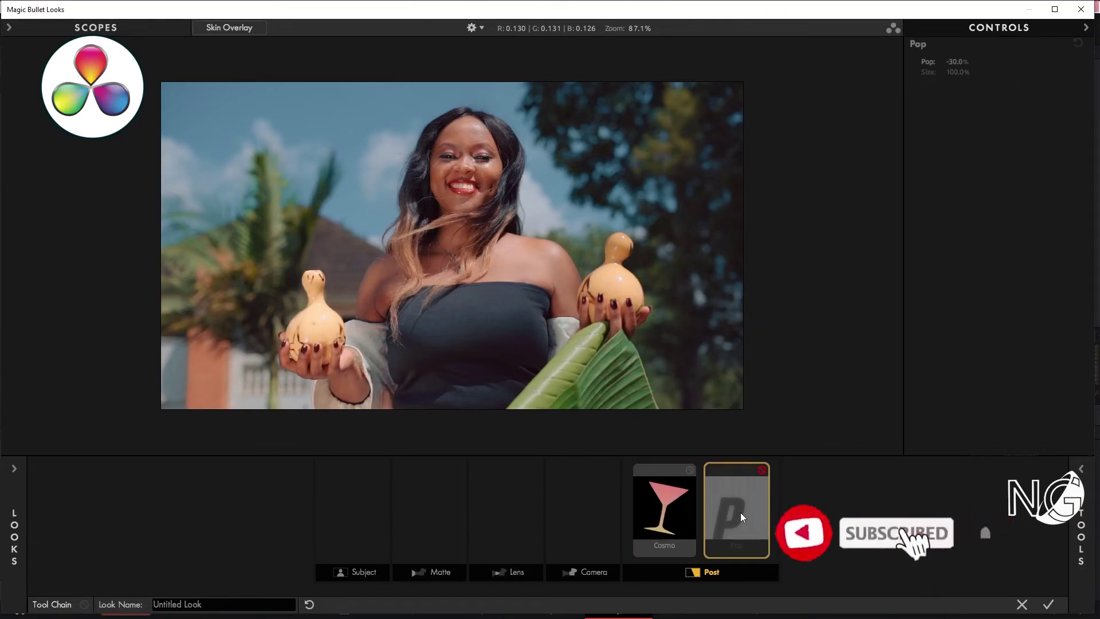
left_click(762, 470)
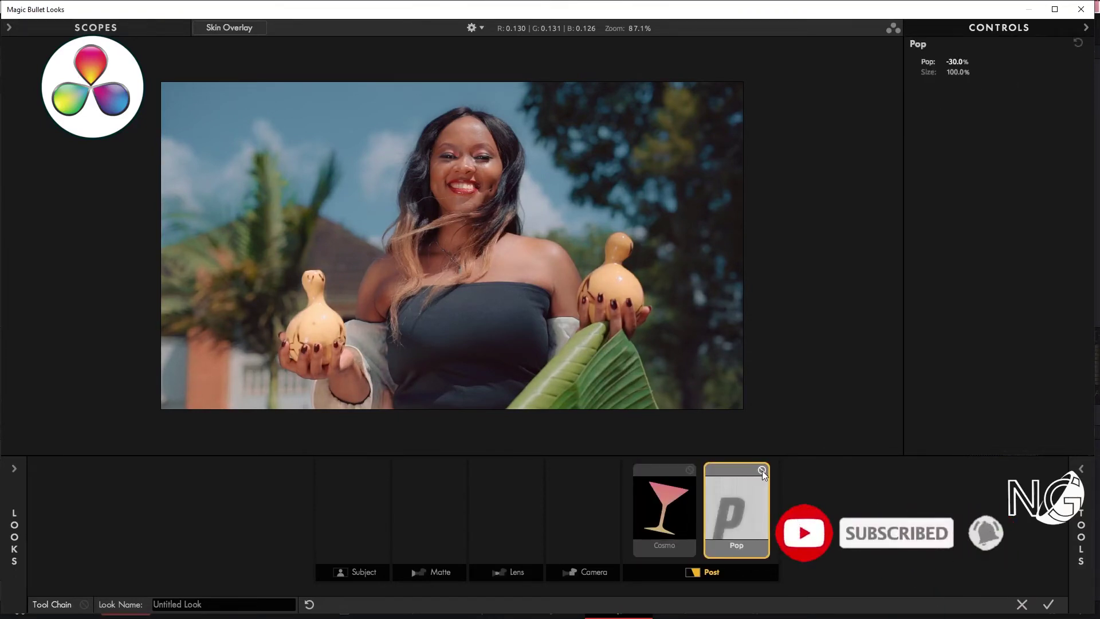
left_click(762, 470)
left_click(762, 470)
Step: Try a Pop amount of -100% and 0%, then settle back on -30%
left_click(963, 61)
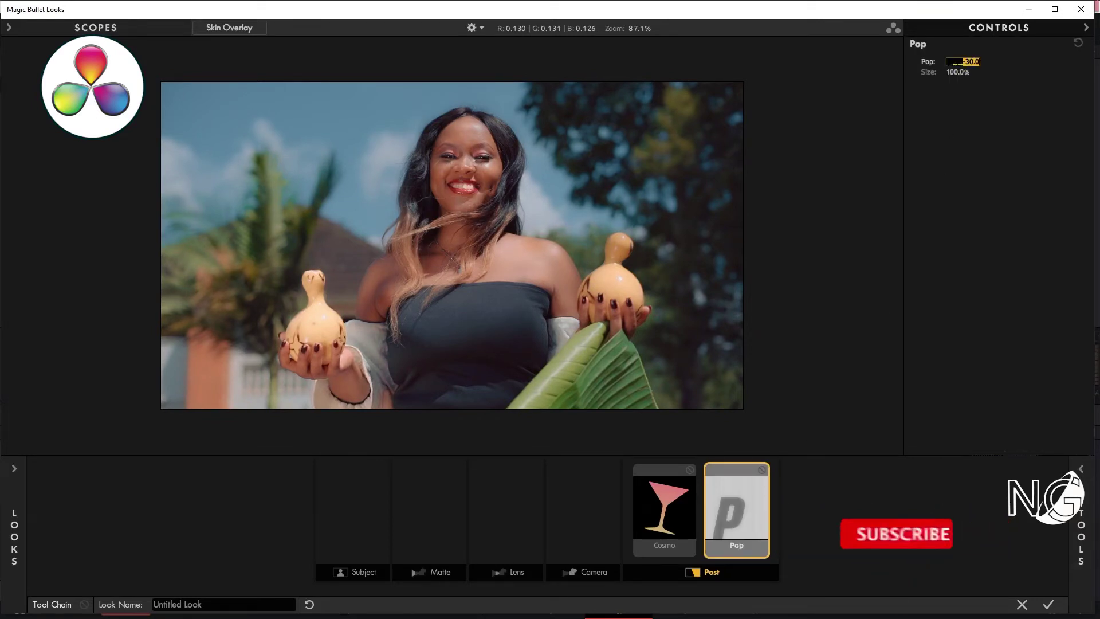
type("-100")
key("Return")
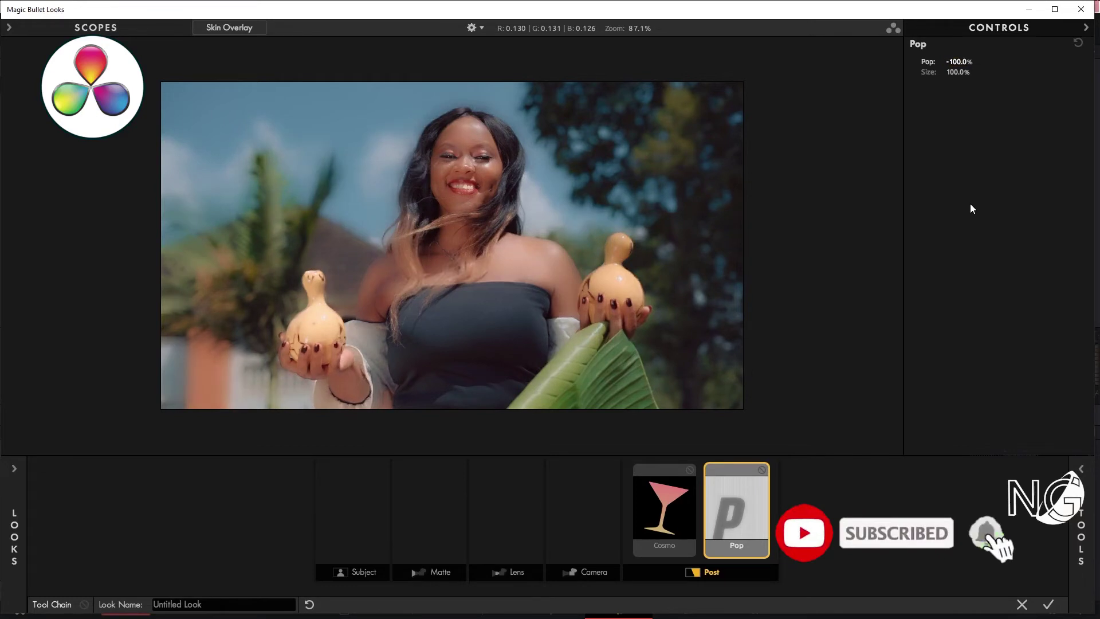
key("Return")
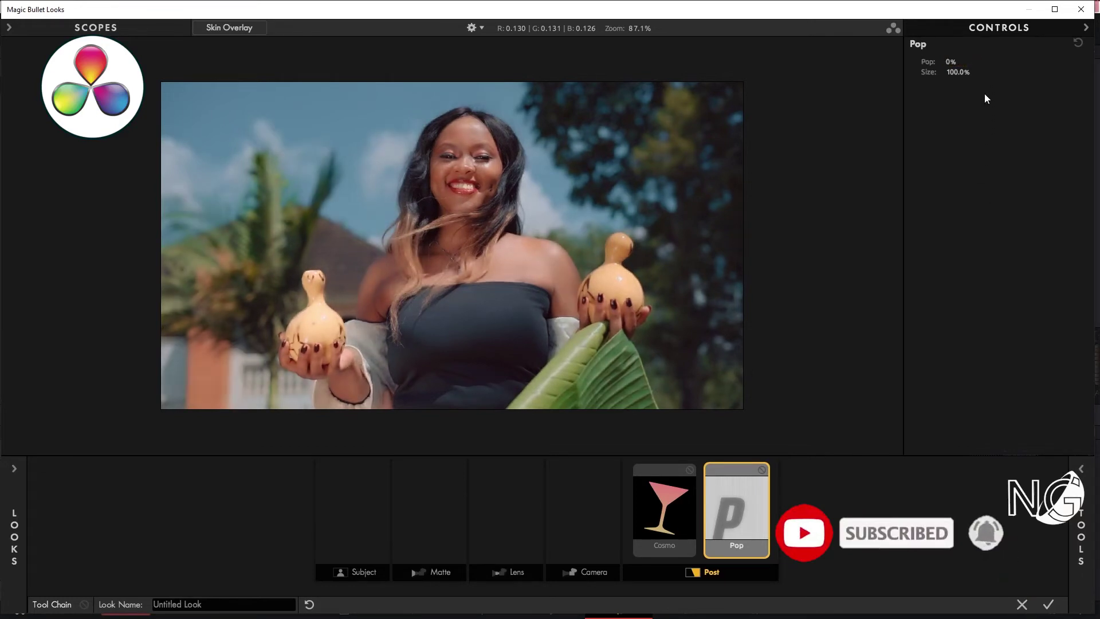
type("-30")
key("Return")
Step: Apply the look, close Magic Bullet Looks, and save the kabisi project
left_click(1049, 606)
left_click(280, 318)
left_click(280, 344)
key("ctrl+s")
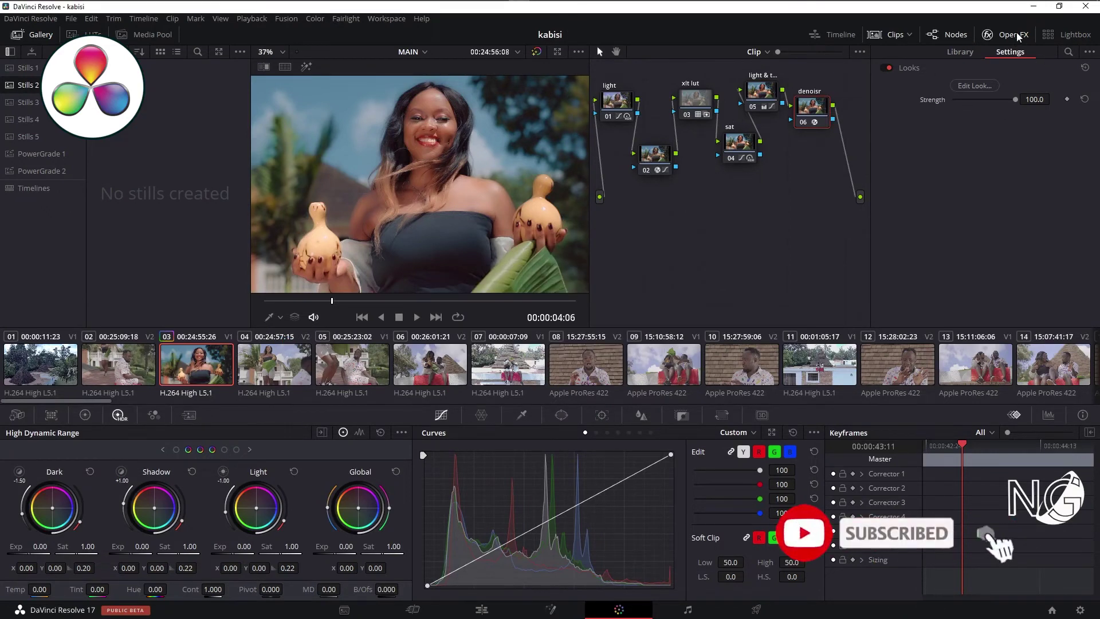
Step: Hide the effect settings and enlarge the viewer so the clip fills it
key("shift+6")
left_click_drag(587, 225, 740, 224)
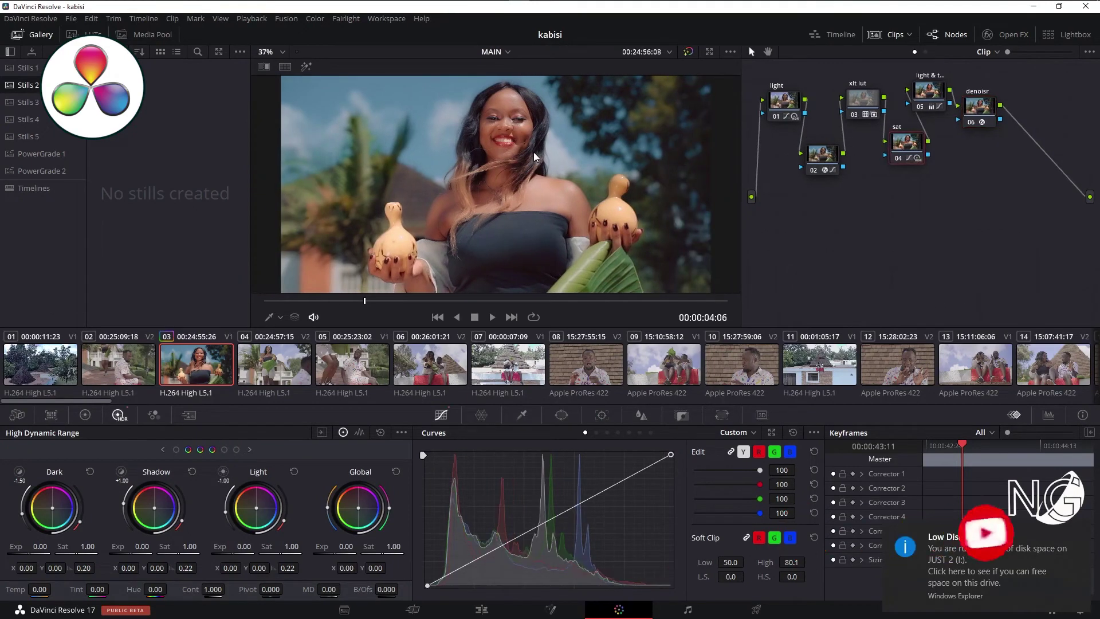
key("alt+f")
key("shift+z")
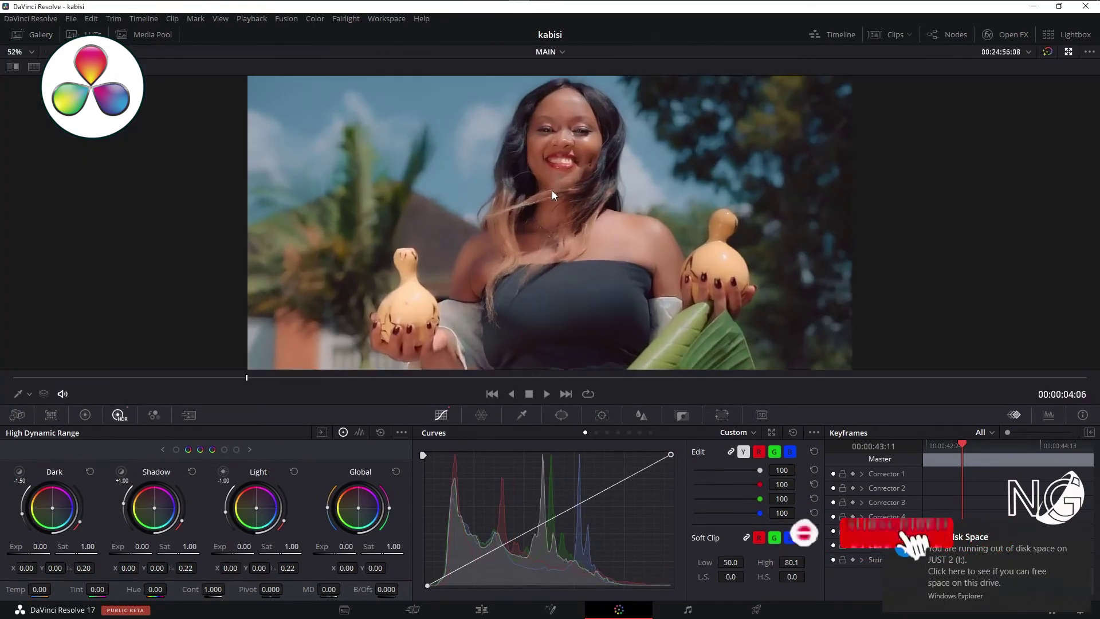
Step: Step the Curves panel through Hue Vs Hue, Hue Vs Sat and Hue Vs Lum
left_click(597, 432)
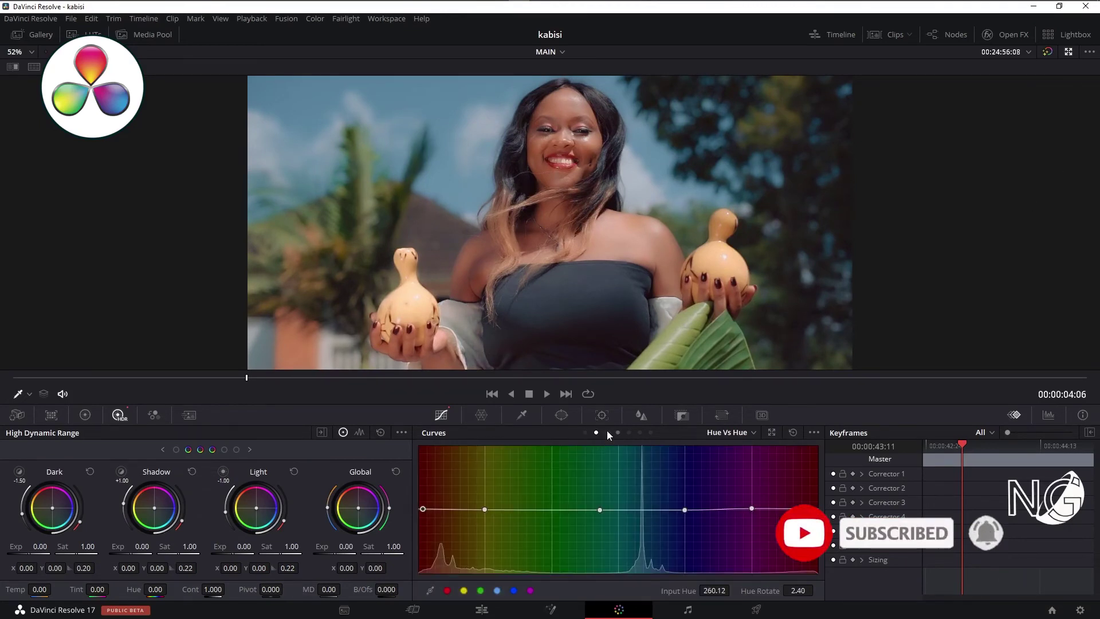
left_click(607, 433)
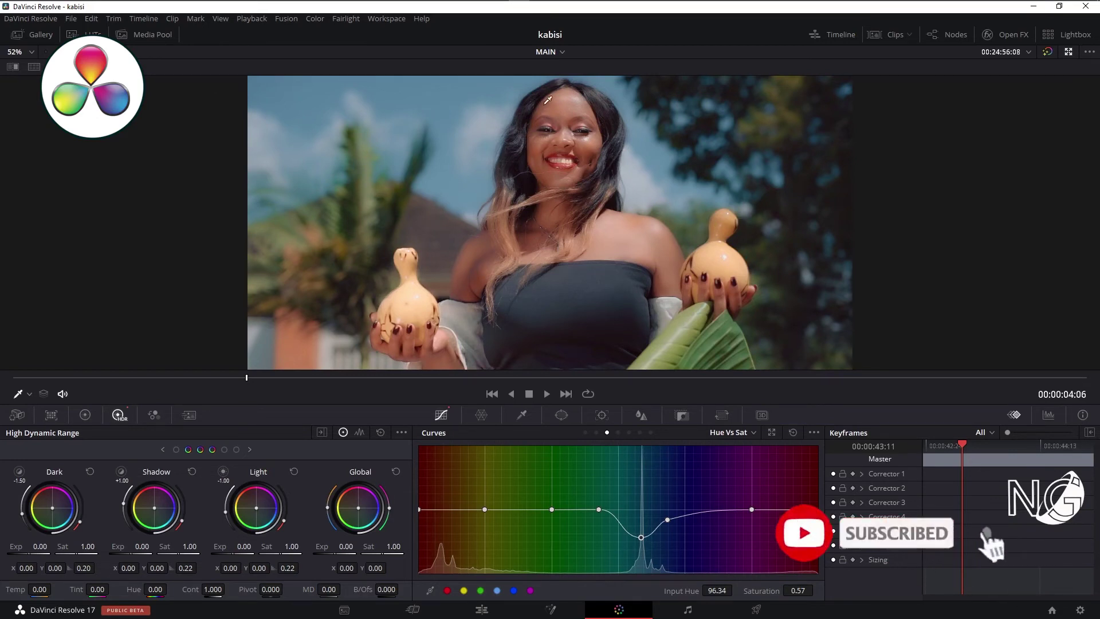
left_click(618, 433)
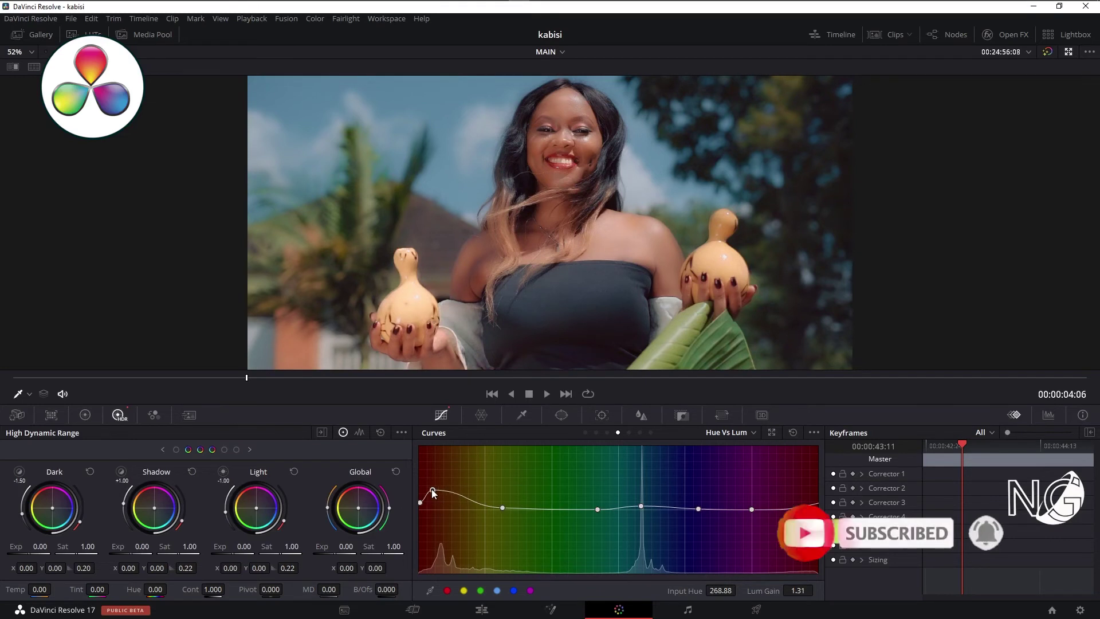
Step: Adjust the red-range points on the Hue Vs Lum curve, undoing the trial tweaks
left_click_drag(433, 493, 433, 487)
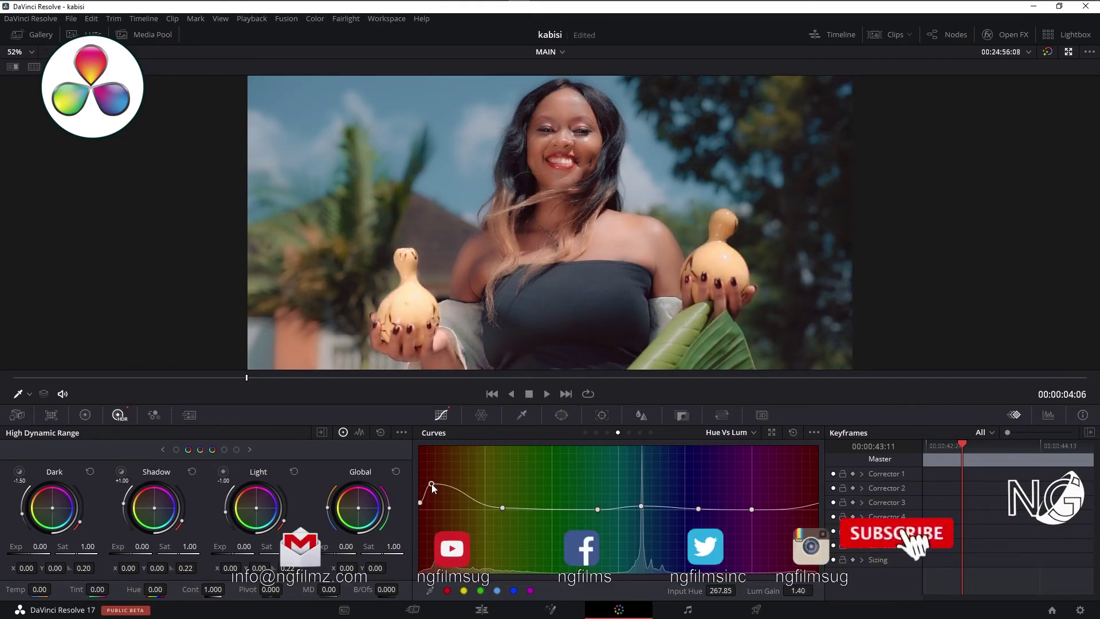
left_click_drag(433, 487, 437, 497)
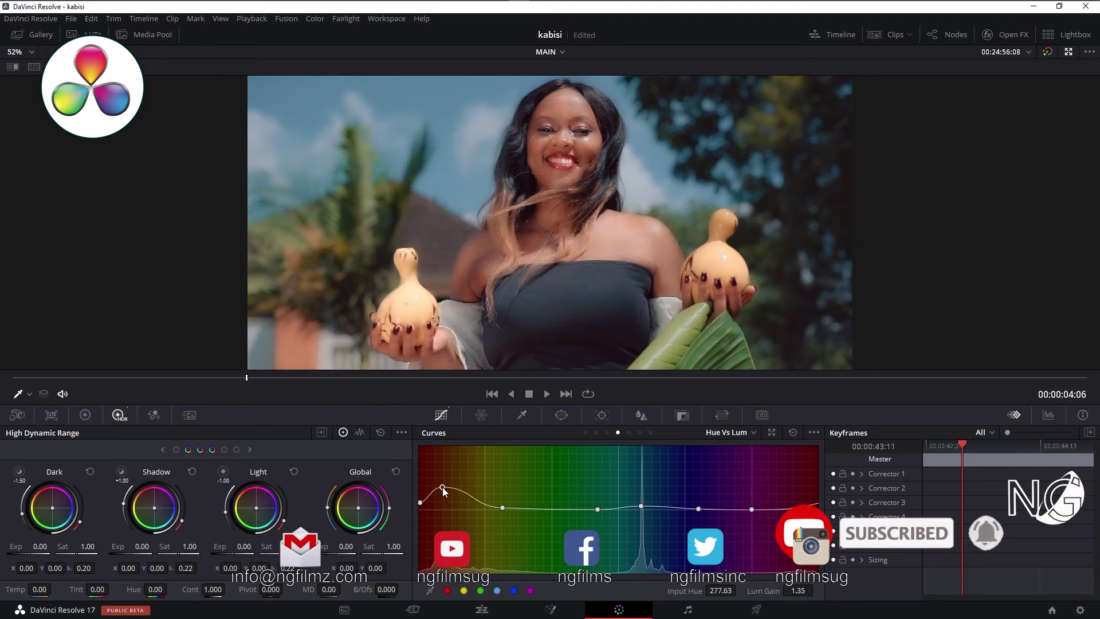
left_click_drag(420, 502, 421, 491)
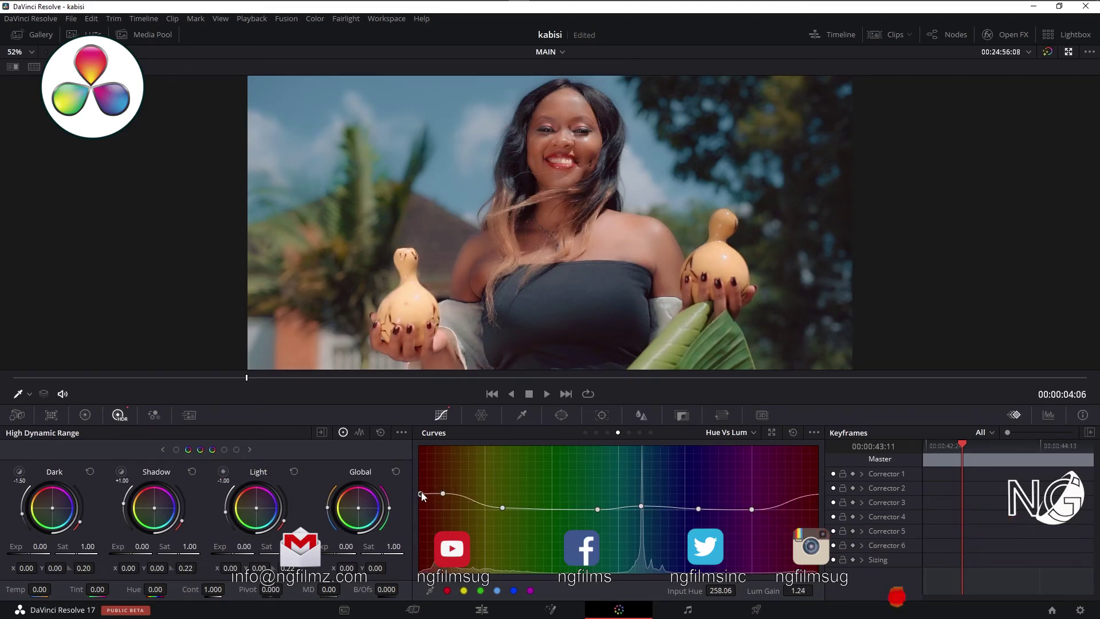
key("ctrl+z")
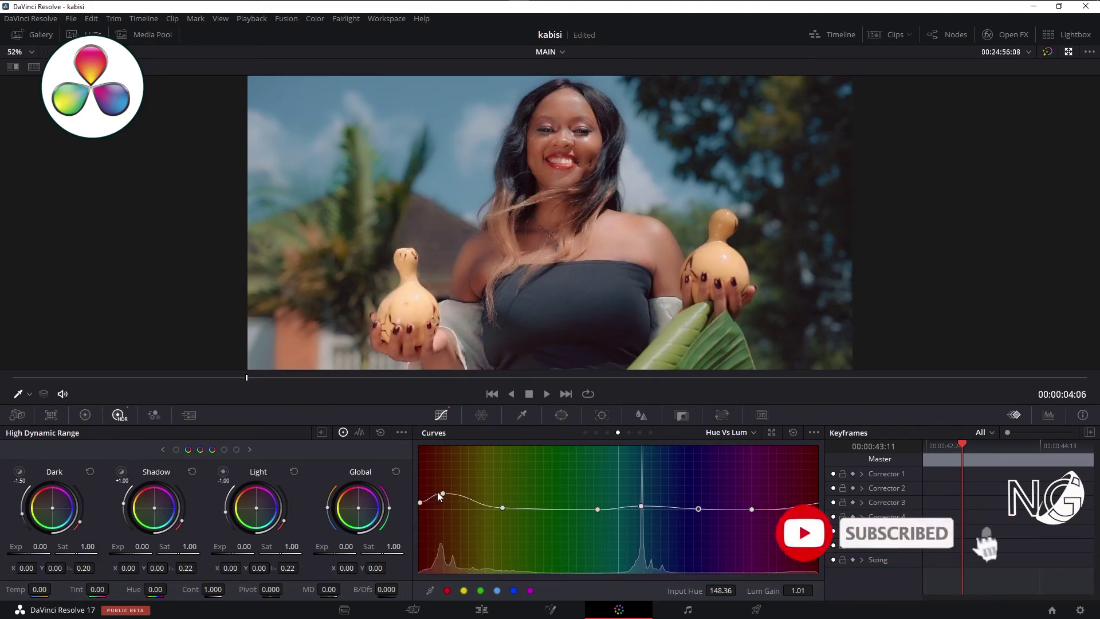
left_click_drag(443, 497, 433, 493)
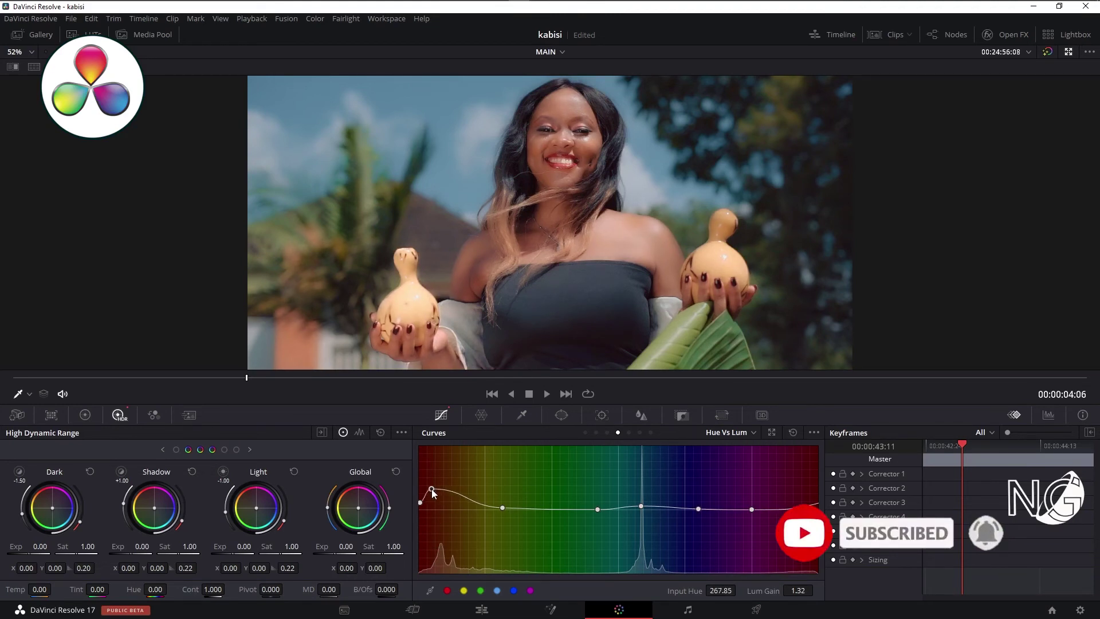
key("ctrl+z")
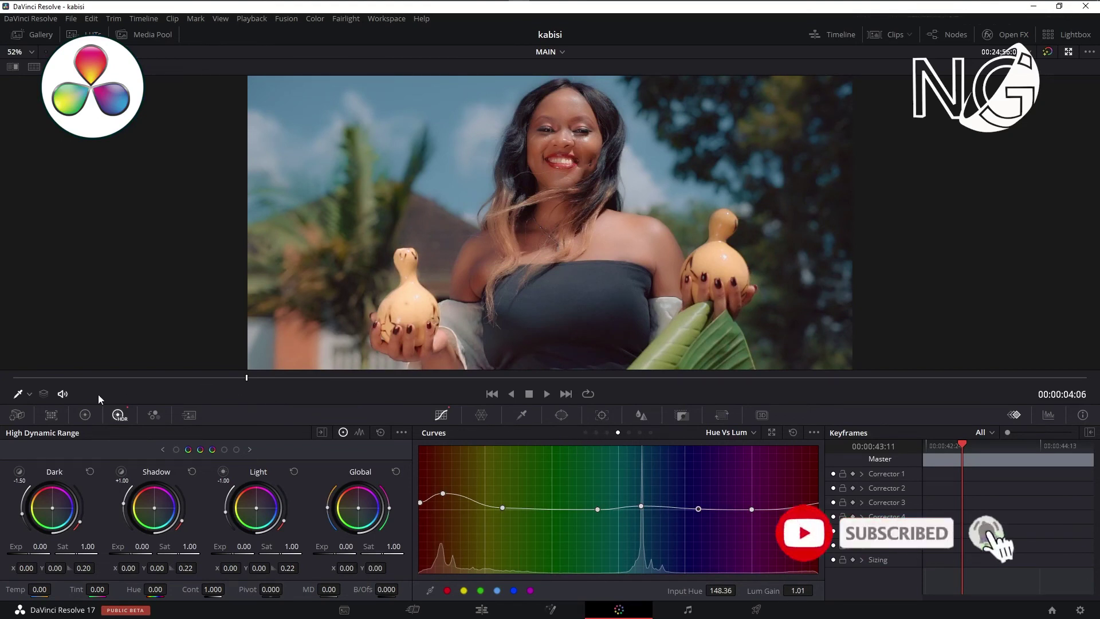
left_click(30, 394)
left_click(32, 408)
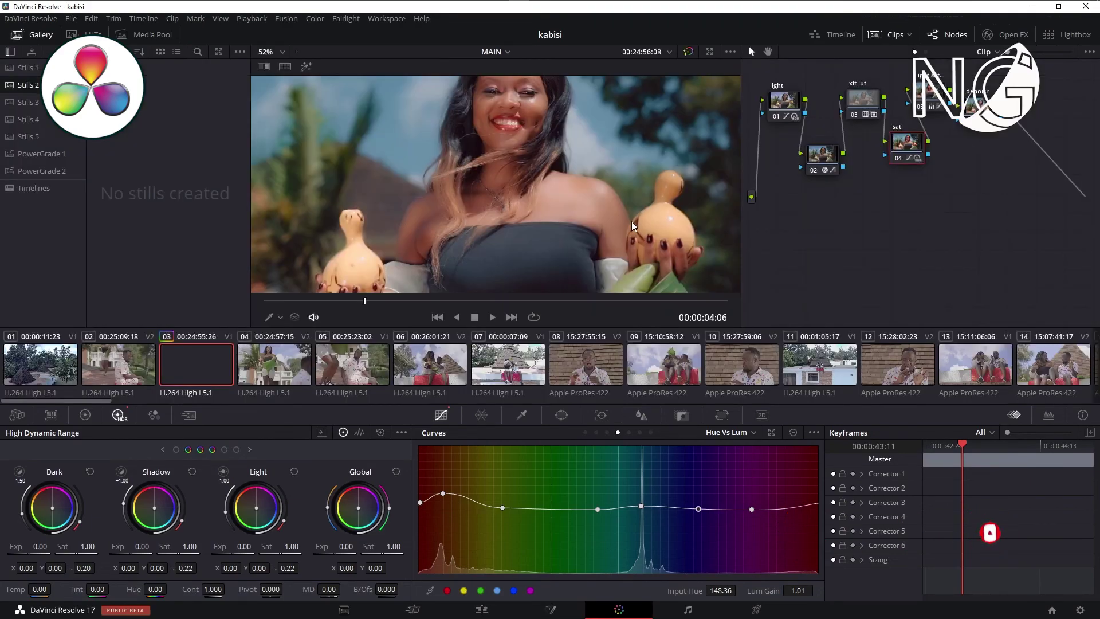
Step: Switch the viewer to full-screen and scrub back and forth through the graded clip
key("ctrl+f")
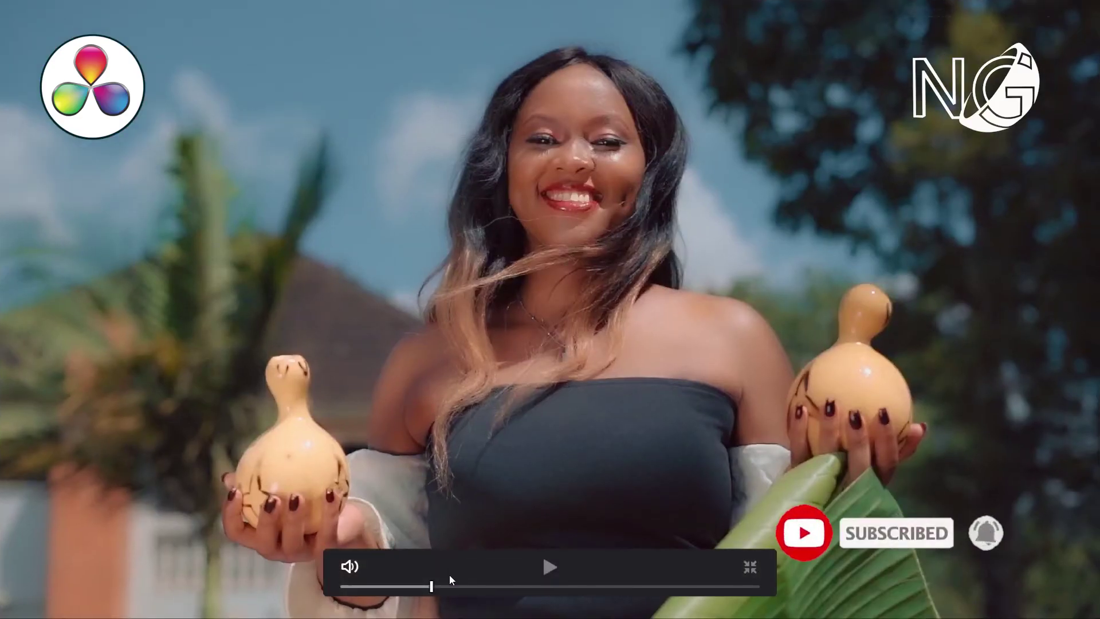
left_click_drag(497, 589, 675, 597)
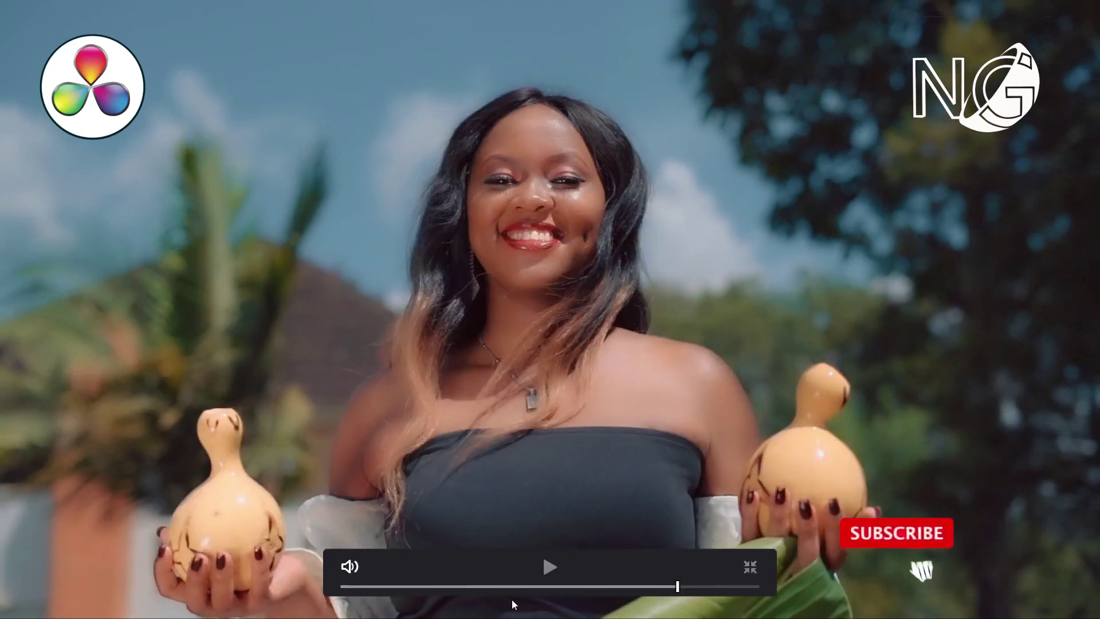
mouse_move(425, 588)
left_mouse_down()
mouse_move(314, 585)
mouse_move(517, 584)
left_mouse_up()
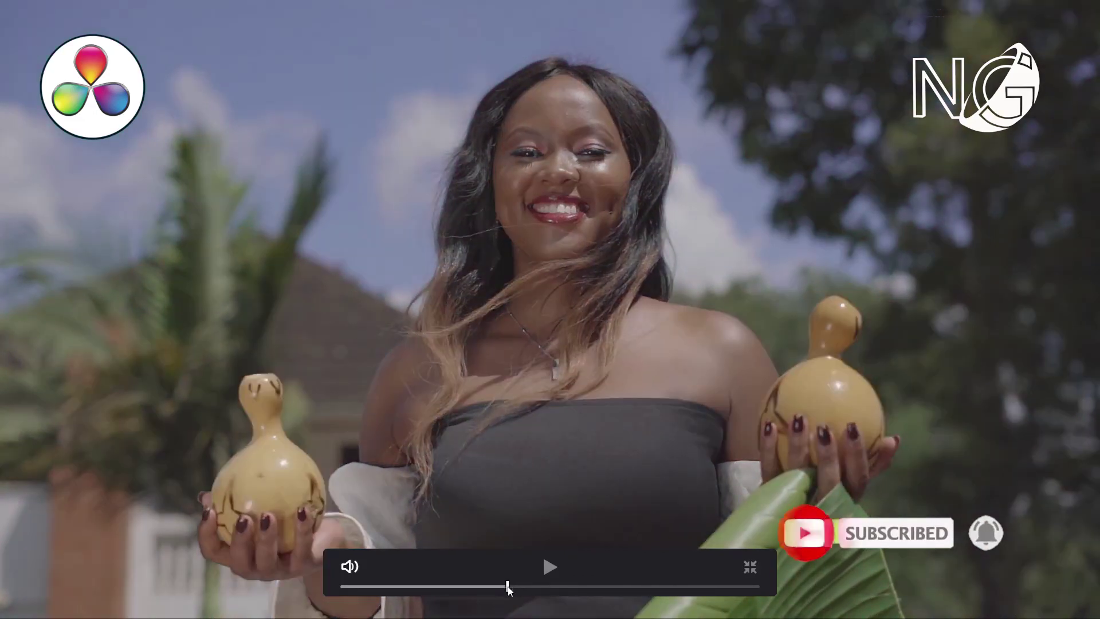
mouse_move(514, 586)
left_mouse_down()
mouse_move(407, 587)
mouse_move(605, 593)
mouse_move(593, 589)
left_mouse_up()
Step: Leave full-screen and play the graded clip on the Color page
key("space")
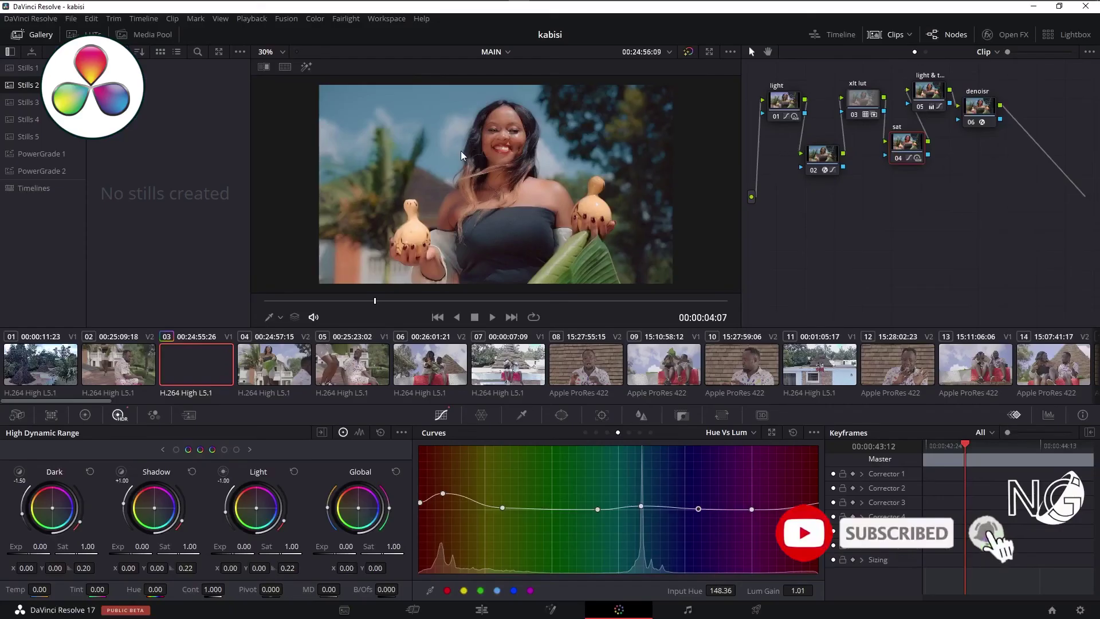